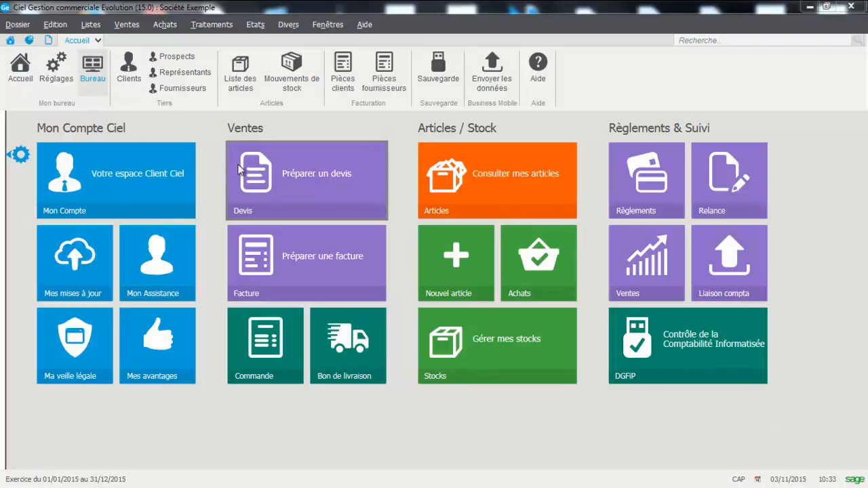
{"action": "left_click", "coordinate": [299, 172]}
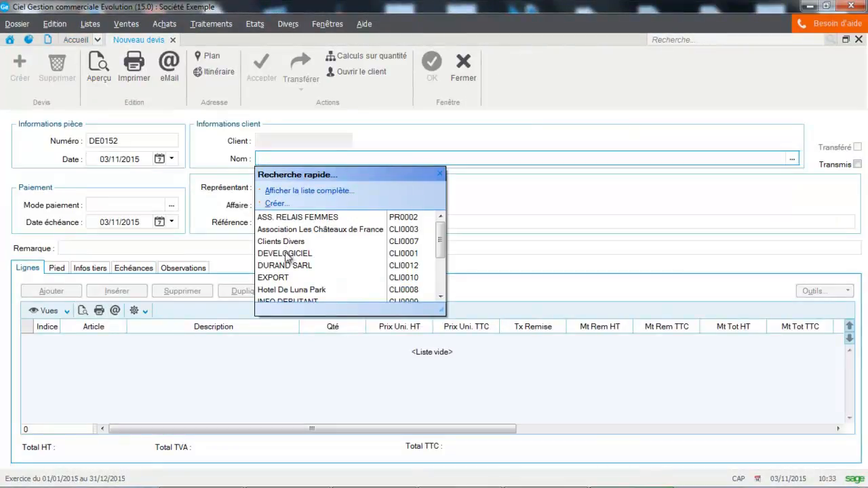
{"action": "left_click", "coordinate": [276, 266]}
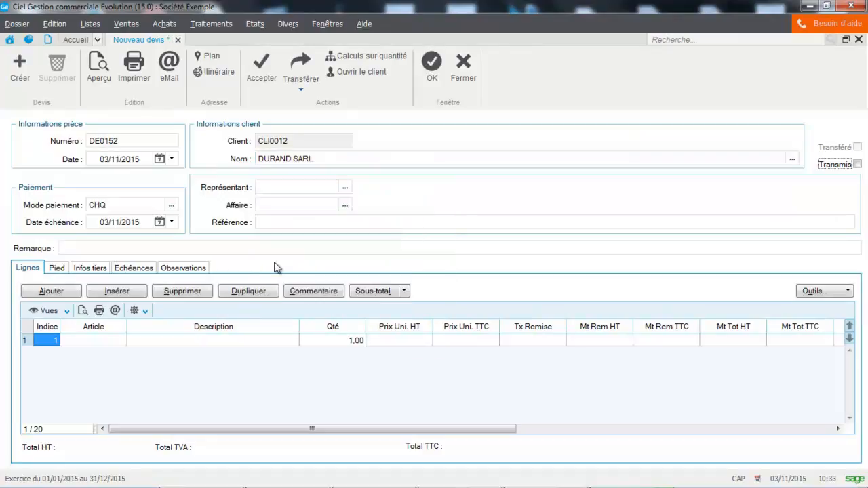
{"action": "left_click", "coordinate": [463, 63]}
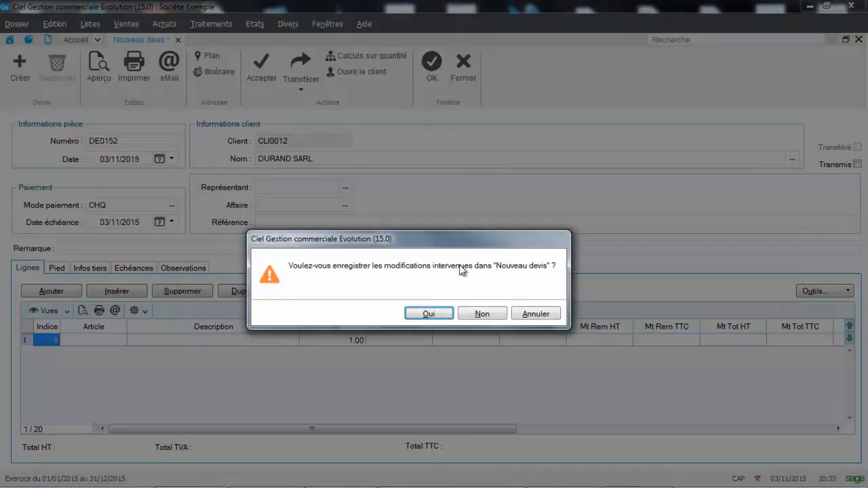
{"action": "left_click", "coordinate": [483, 315]}
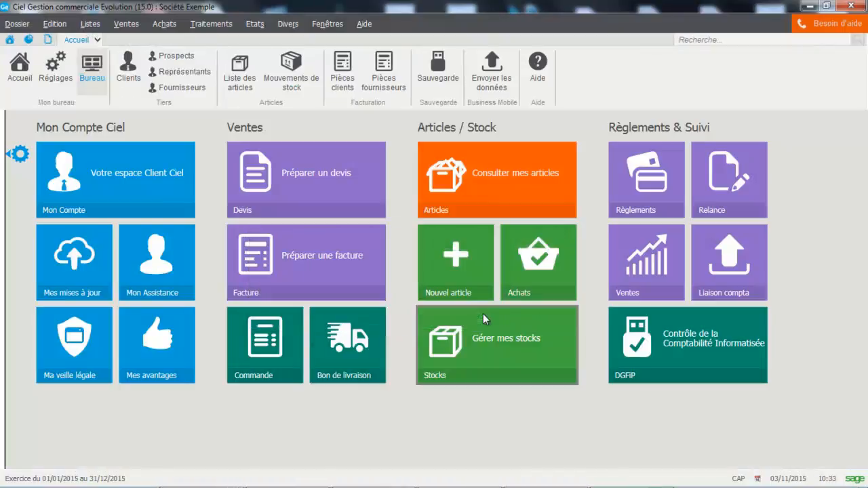
Open the list of all customer documents and view the criteria available for filtering it.
{"action": "left_click", "coordinate": [341, 77]}
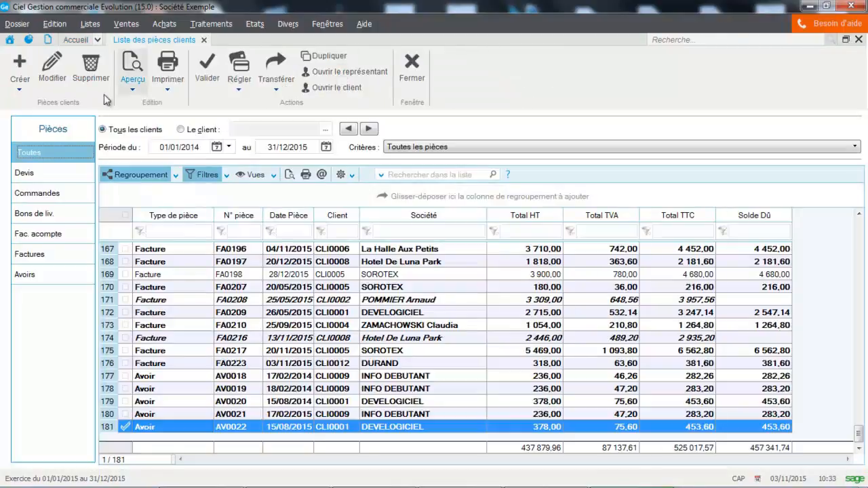
{"action": "left_click", "coordinate": [129, 24]}
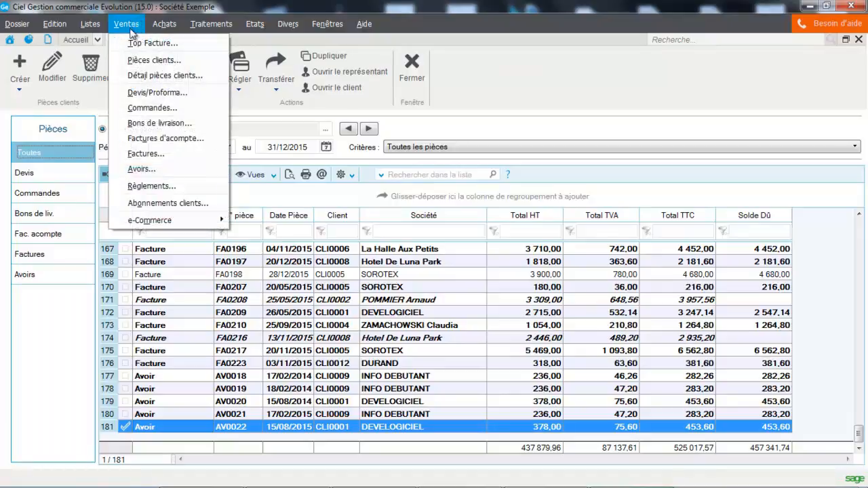
{"action": "left_click", "coordinate": [26, 348]}
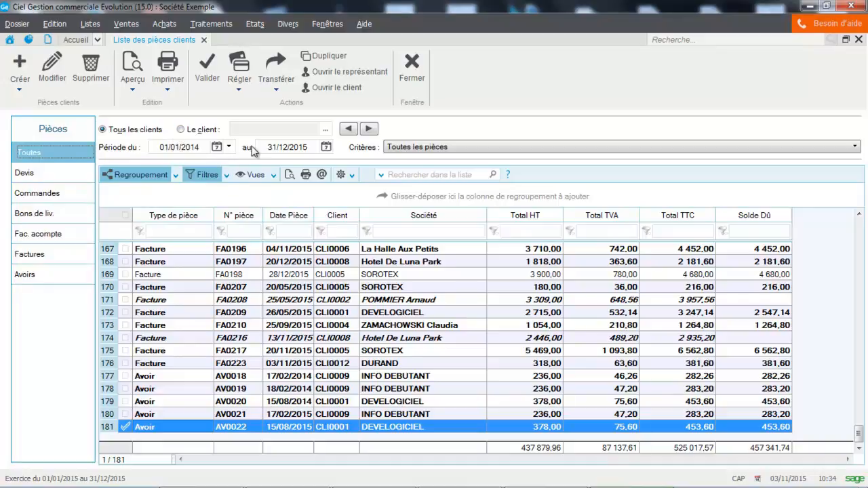
{"action": "left_click", "coordinate": [414, 150]}
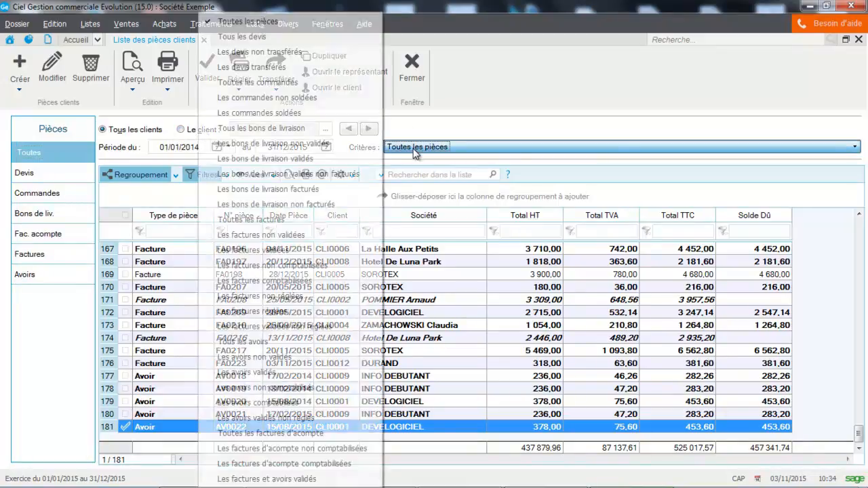
Show the customer quotes and the customer invoices in turn, viewing the filter criteria offered for each.
{"action": "left_click", "coordinate": [32, 178]}
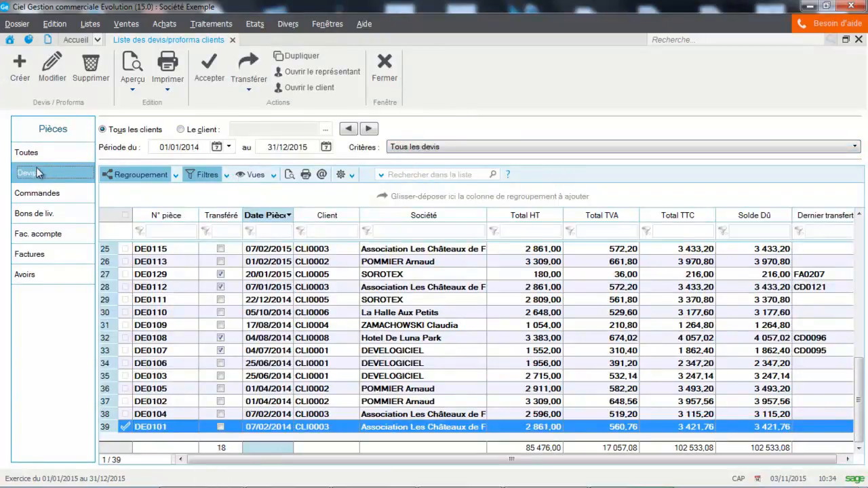
{"action": "left_click", "coordinate": [464, 147]}
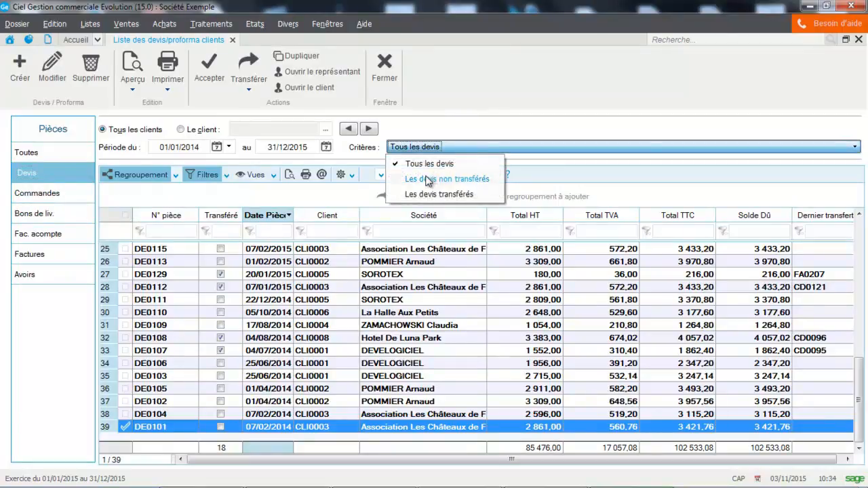
{"action": "left_click", "coordinate": [28, 256]}
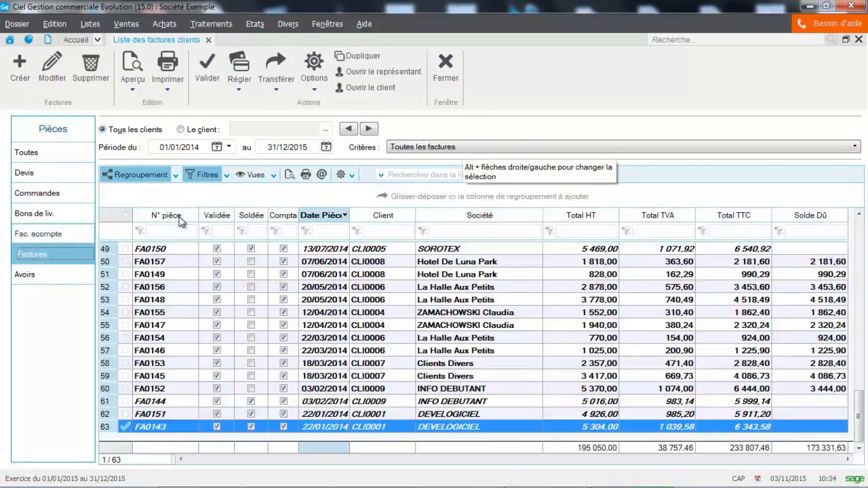
{"action": "left_click", "coordinate": [436, 150]}
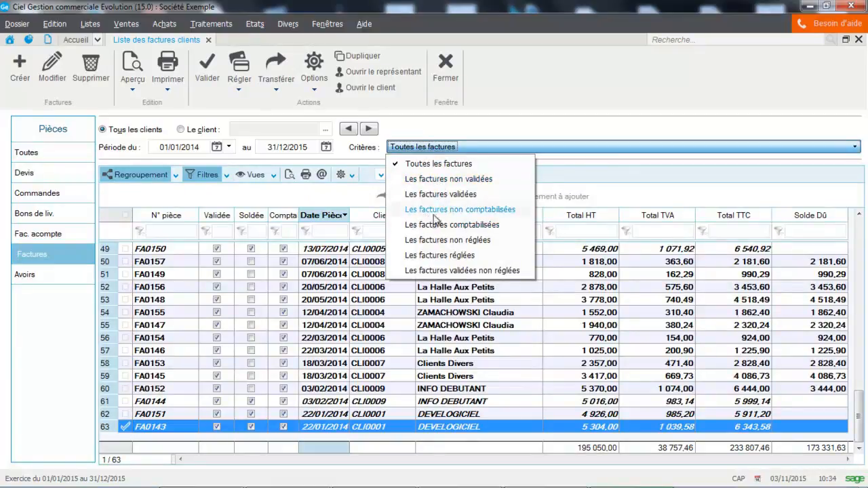
{"action": "left_click", "coordinate": [460, 127]}
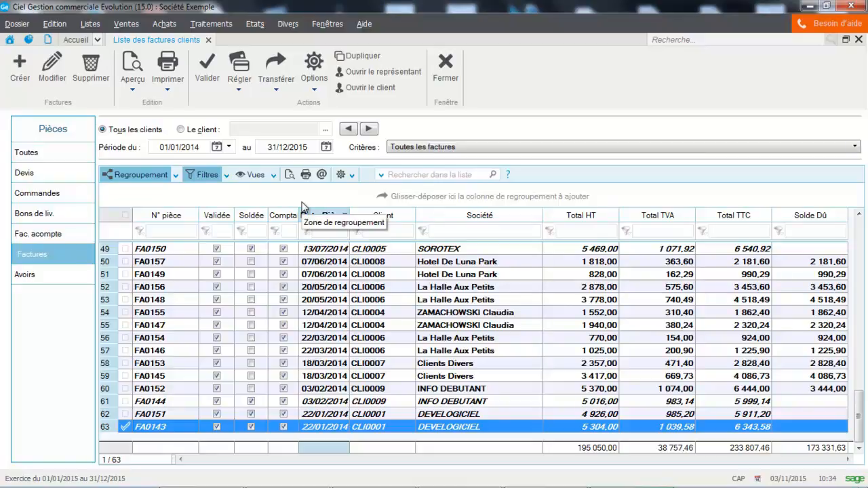
Open the client list and view which document types can be created for the client DEVELOGICIEL.
{"action": "left_click", "coordinate": [90, 24]}
{"action": "left_click", "coordinate": [95, 44]}
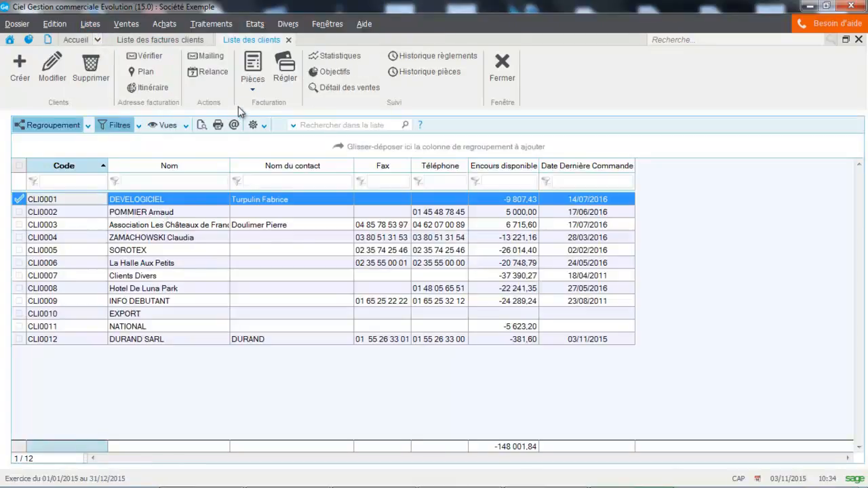
{"action": "left_click", "coordinate": [252, 89]}
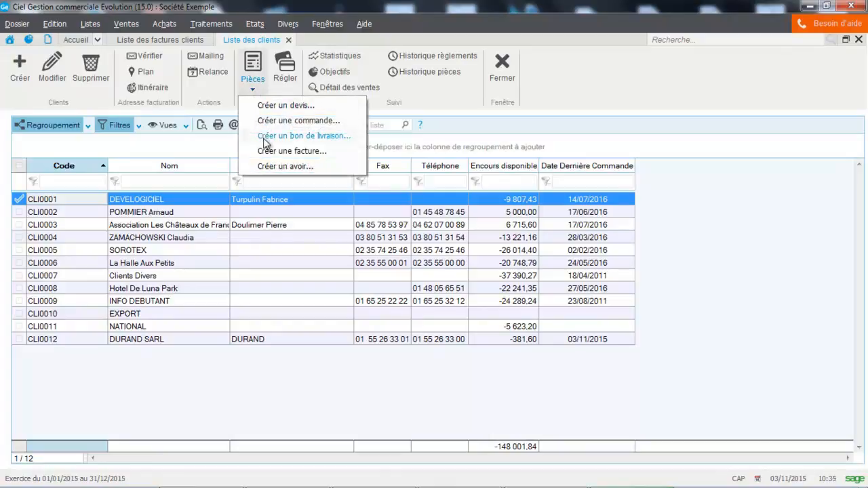
{"action": "left_click", "coordinate": [188, 201]}
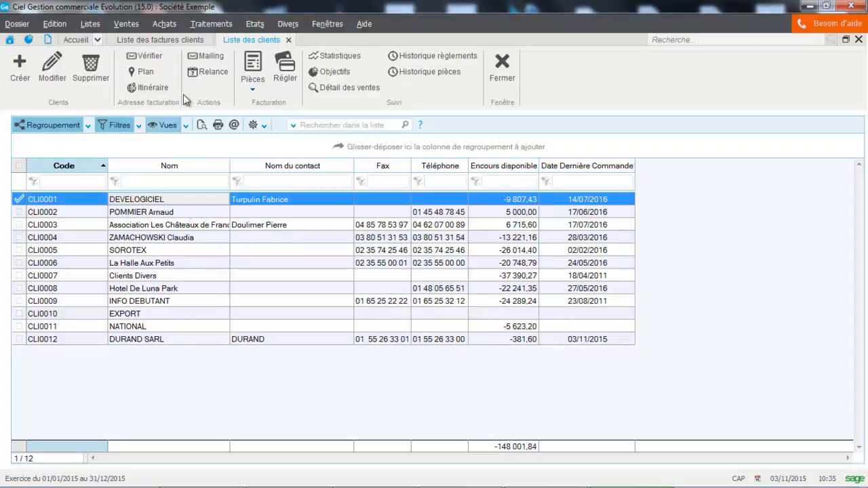
View the list of all supplier documents, and close it along with the client and customer invoice lists.
{"action": "left_click", "coordinate": [165, 26]}
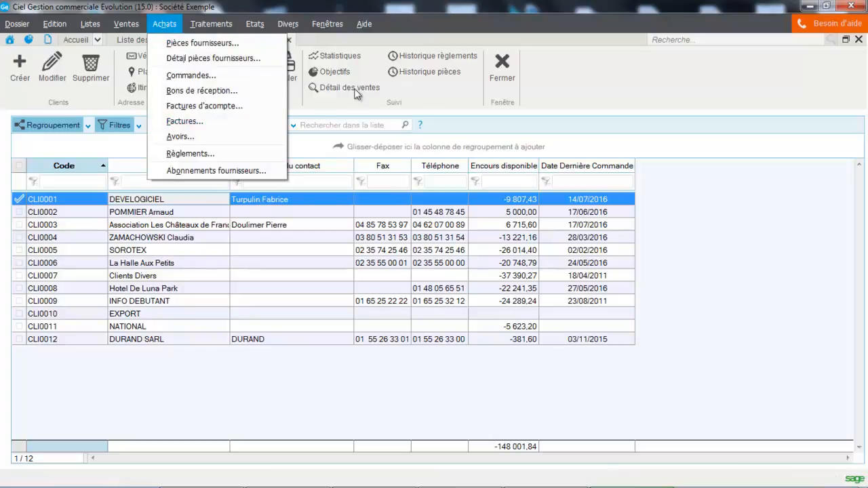
{"action": "left_click", "coordinate": [177, 45]}
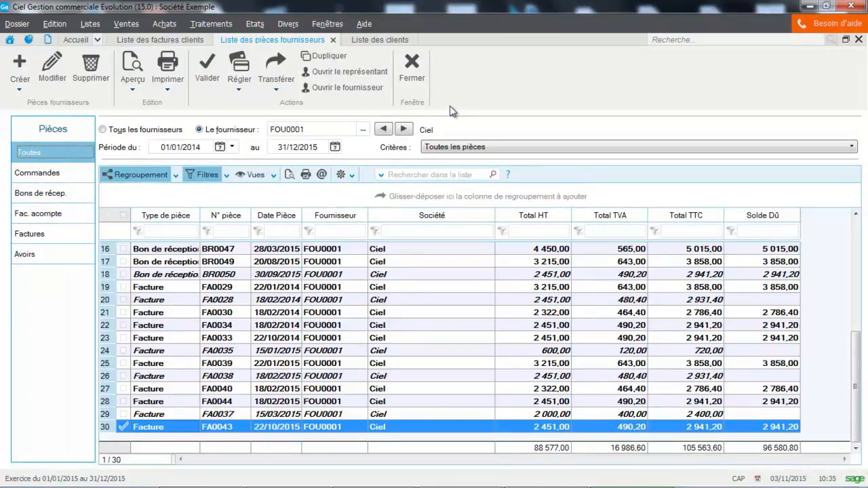
{"action": "left_click", "coordinate": [418, 81]}
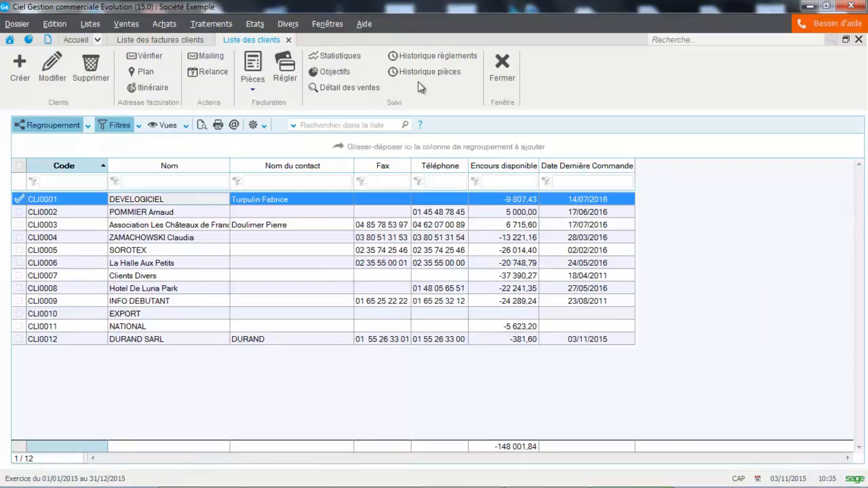
{"action": "left_click", "coordinate": [508, 71]}
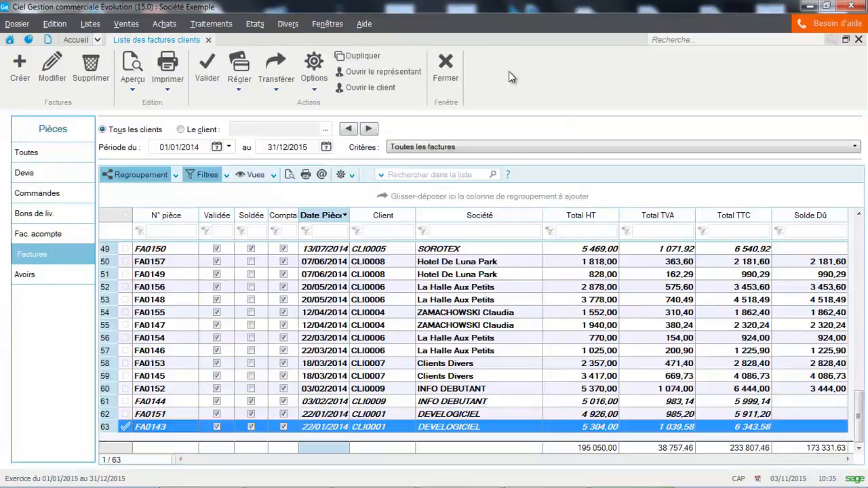
{"action": "left_click", "coordinate": [442, 72]}
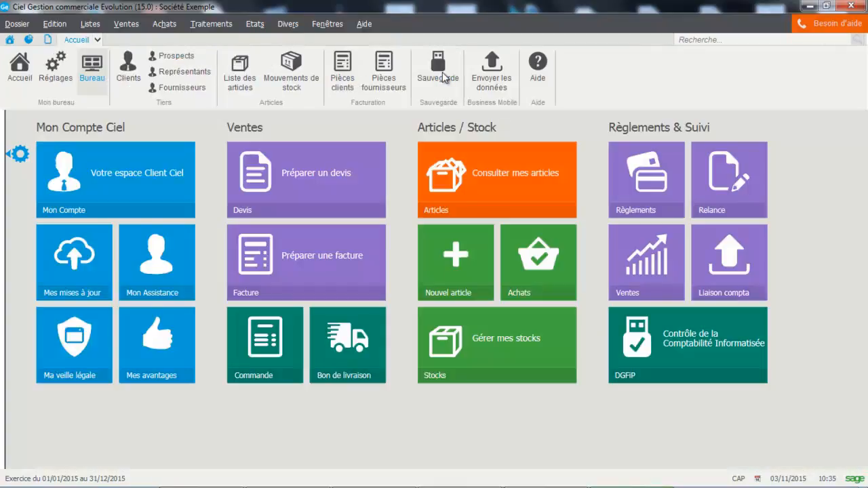
Open the customer documents list and restrict it to quotes (Devis).
{"action": "left_click", "coordinate": [124, 25]}
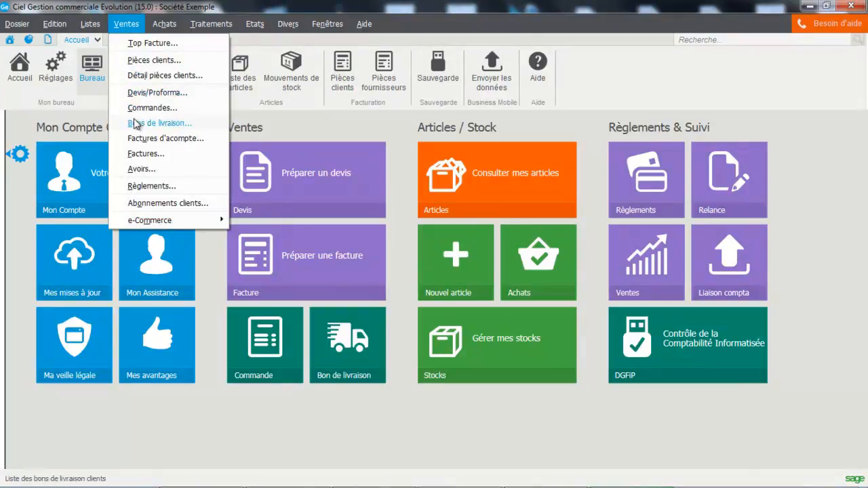
{"action": "left_click", "coordinate": [133, 63]}
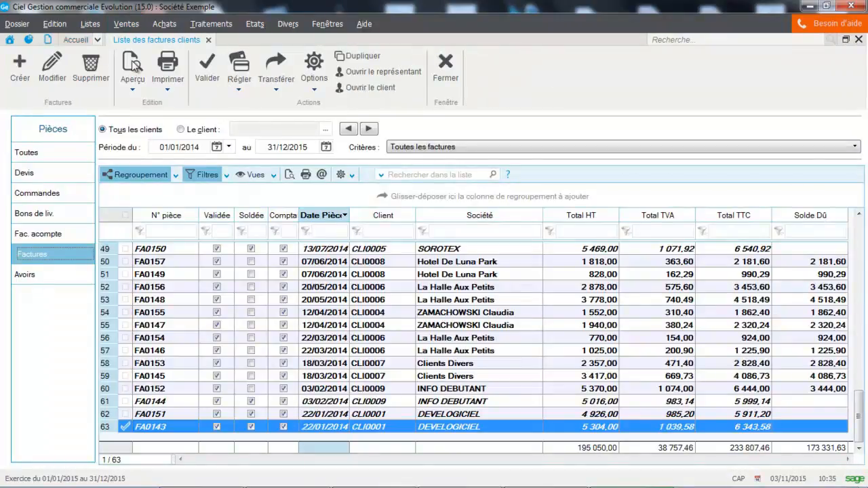
{"action": "left_click", "coordinate": [23, 174]}
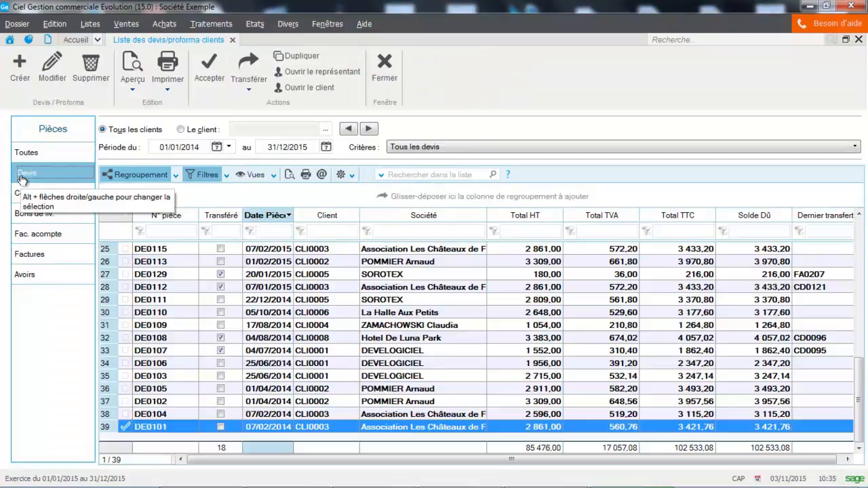
Create a new quote for the client DURAND SARL.
{"action": "left_click", "coordinate": [19, 70]}
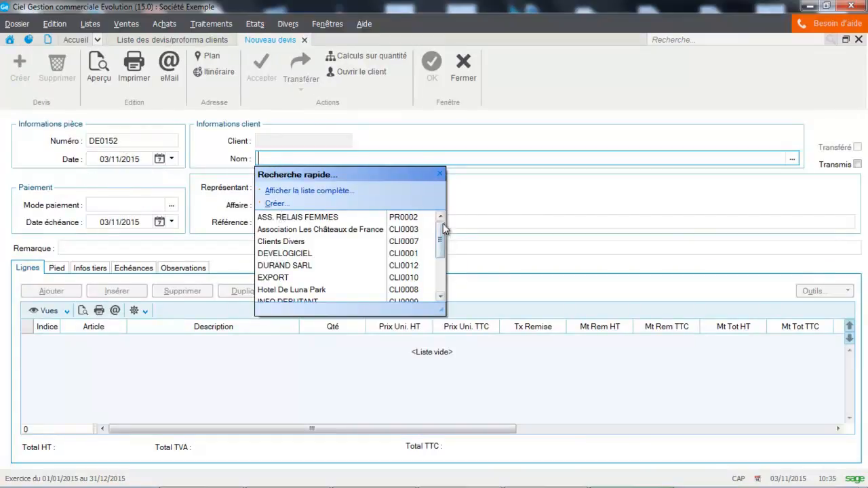
{"action": "mouse_move", "coordinate": [443, 223]}
{"action": "left_mouse_down"}
{"action": "mouse_move", "coordinate": [443, 270]}
{"action": "mouse_move", "coordinate": [439, 216]}
{"action": "left_mouse_up"}
{"action": "type", "text": "D"}
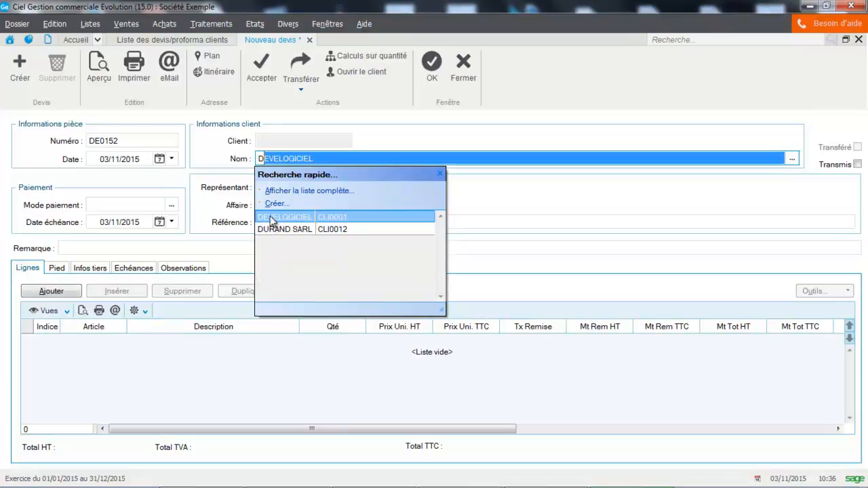
{"action": "type", "text": "URAND SARL"}
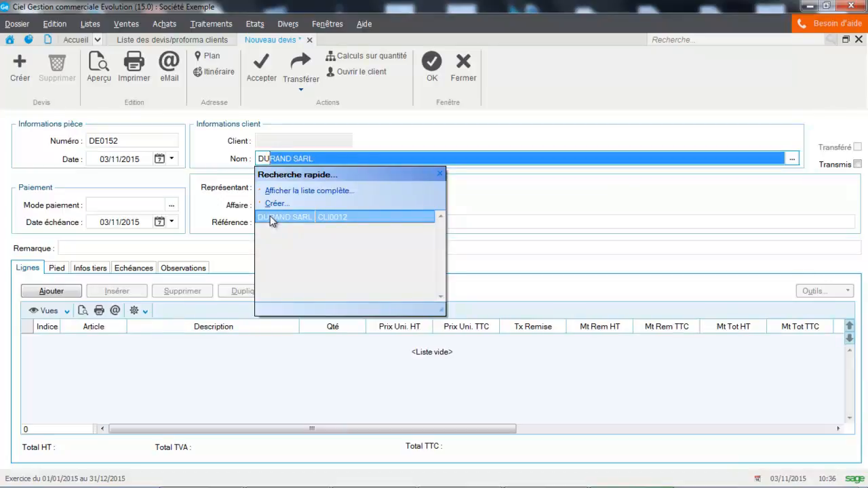
{"action": "left_click", "coordinate": [270, 215]}
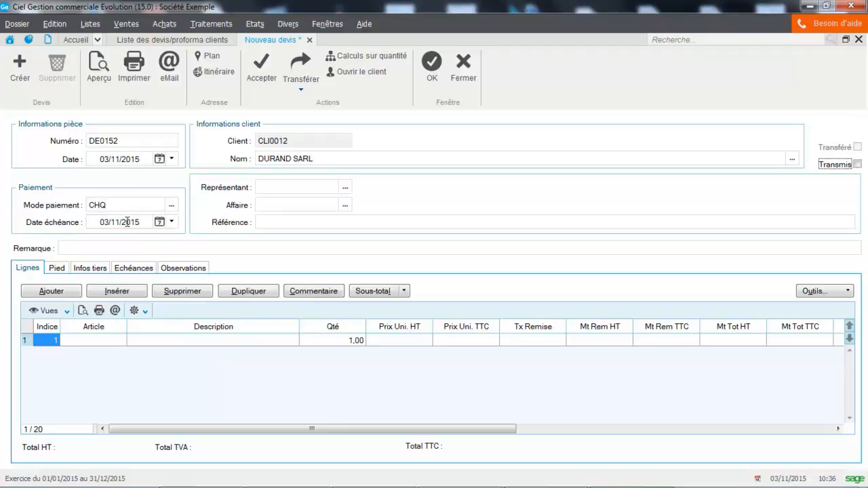
Set the quote's reference to "Votre fax du 21/10".
{"action": "left_click", "coordinate": [286, 223]}
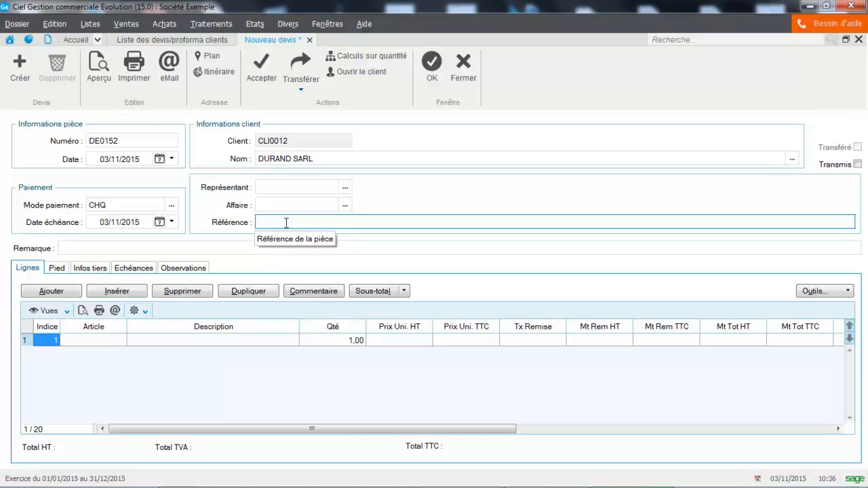
{"action": "type", "text": "Votre fax du 21/10"}
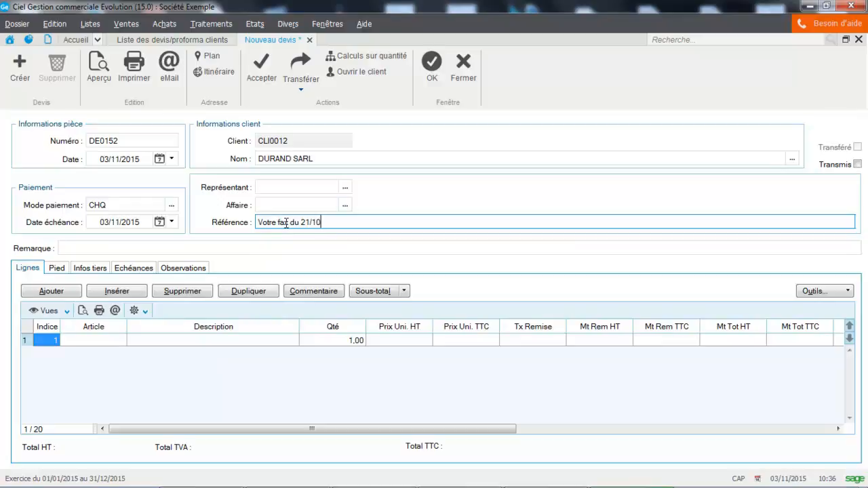
{"action": "key", "text": "Tab"}
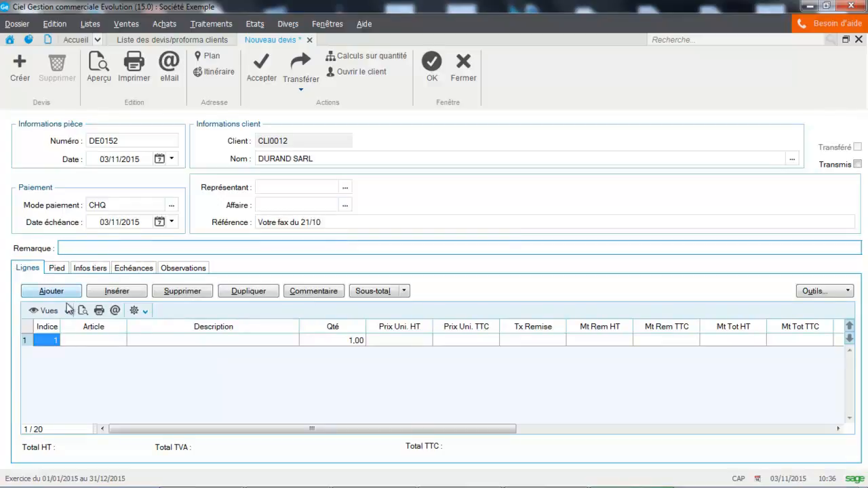
Add the article Ciel Compta (ART0010) to the first quote line, accepting the insufficient stock.
{"action": "left_click", "coordinate": [89, 339]}
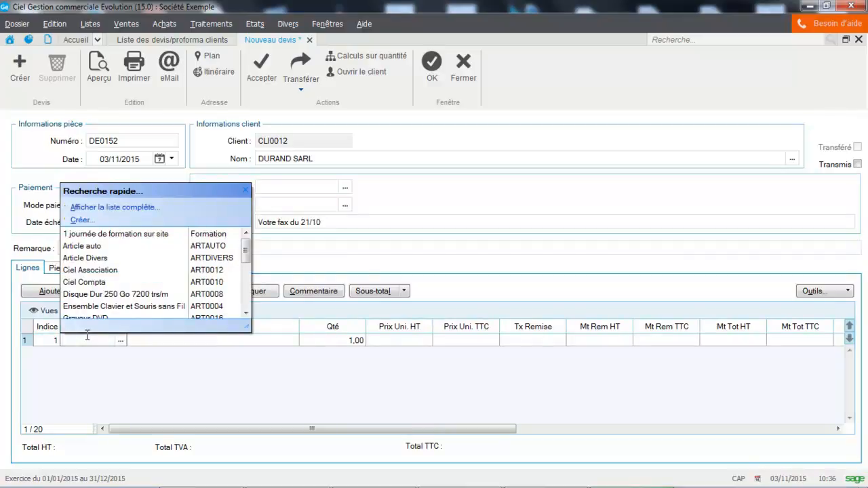
{"action": "left_click", "coordinate": [91, 281]}
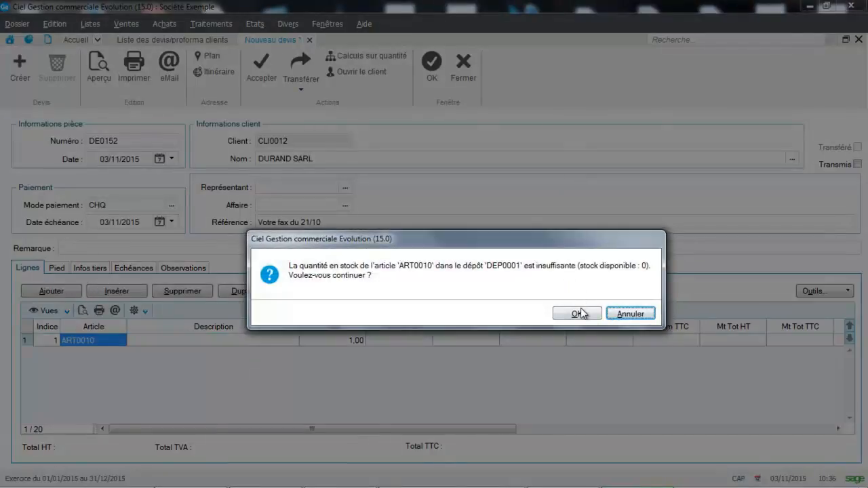
{"action": "left_click", "coordinate": [578, 313]}
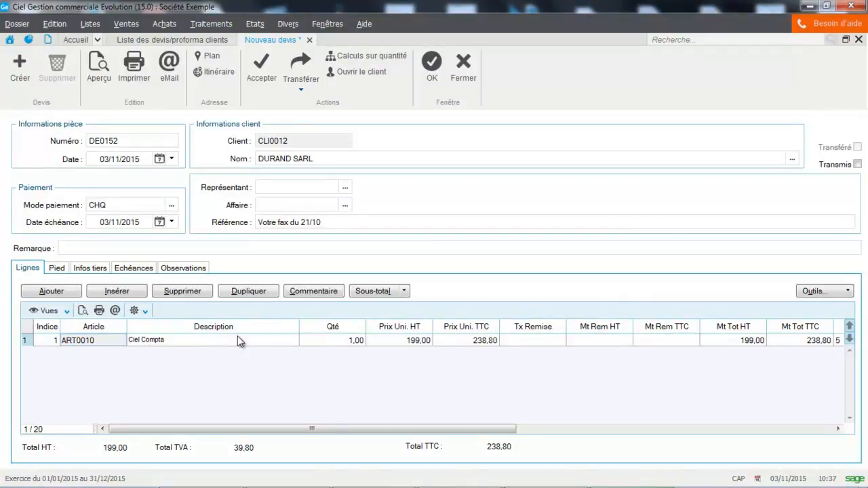
Make the description "Ciel Compta" on the first quote line bold.
{"action": "left_click", "coordinate": [237, 339]}
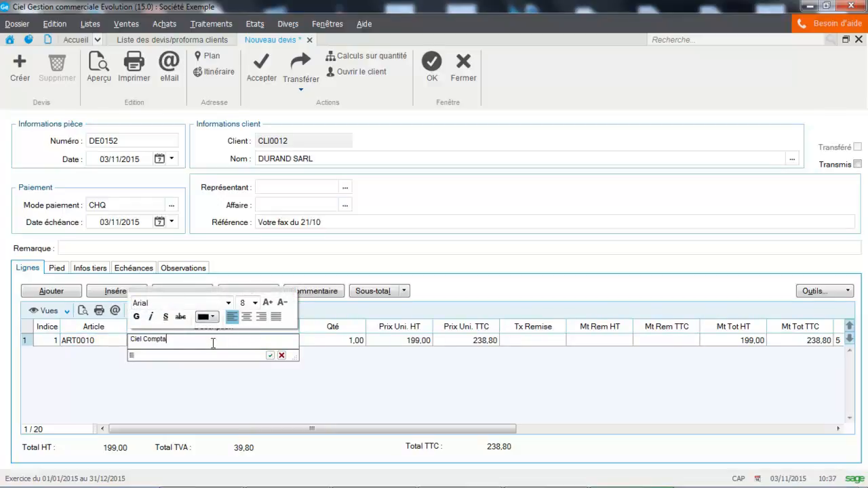
{"action": "left_click_drag", "start_coordinate": [213, 343], "coordinate": [81, 346]}
{"action": "left_click", "coordinate": [137, 316]}
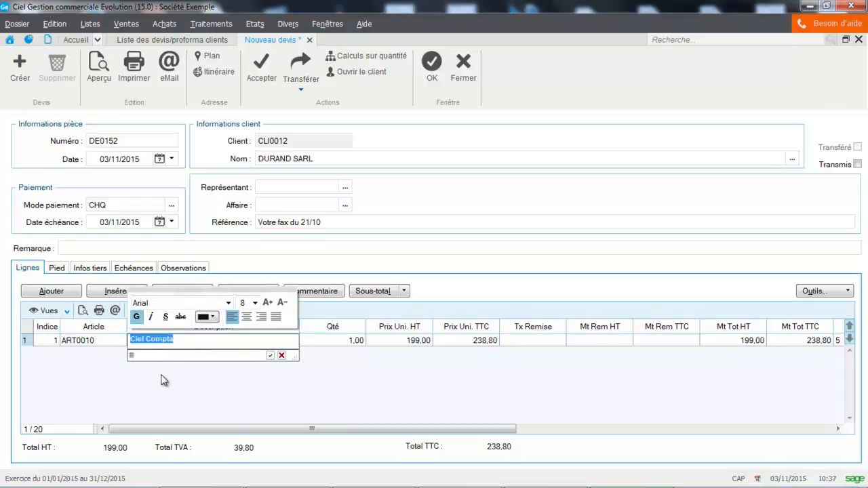
{"action": "left_click", "coordinate": [162, 380]}
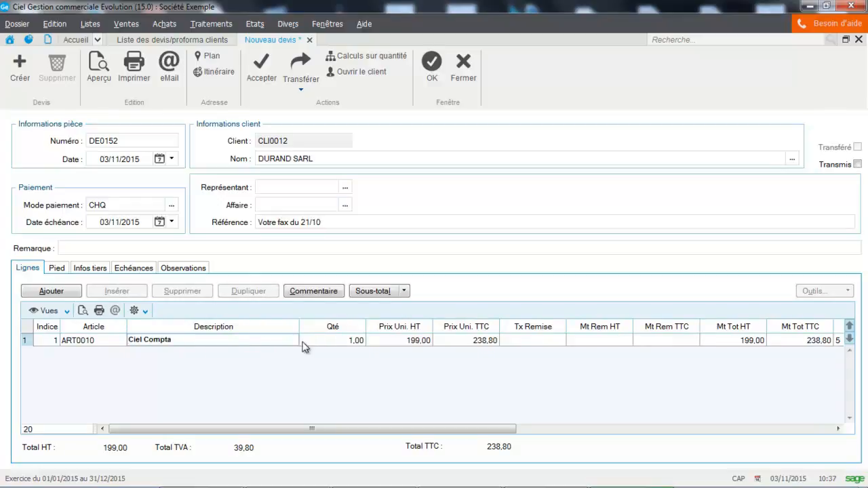
Set the unit price excluding tax (Prix Uni. HT) of the Ciel Compta line to 200.
{"action": "left_click", "coordinate": [454, 337]}
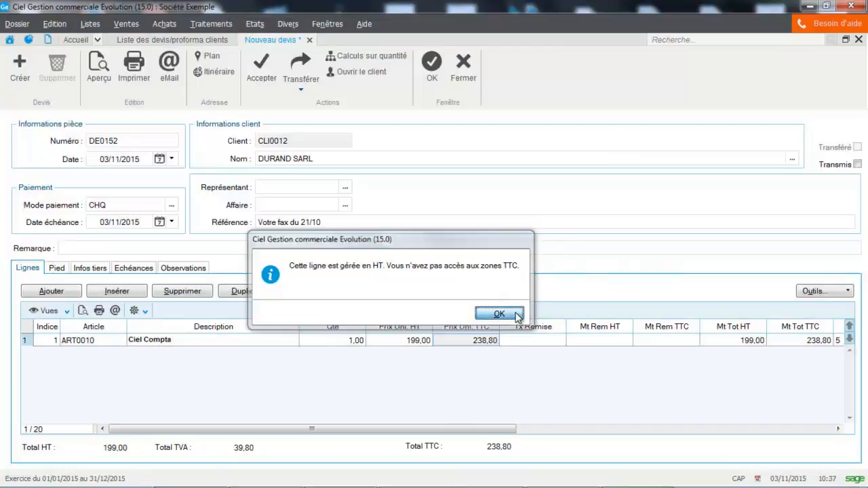
{"action": "left_click", "coordinate": [500, 312]}
{"action": "left_click", "coordinate": [423, 339]}
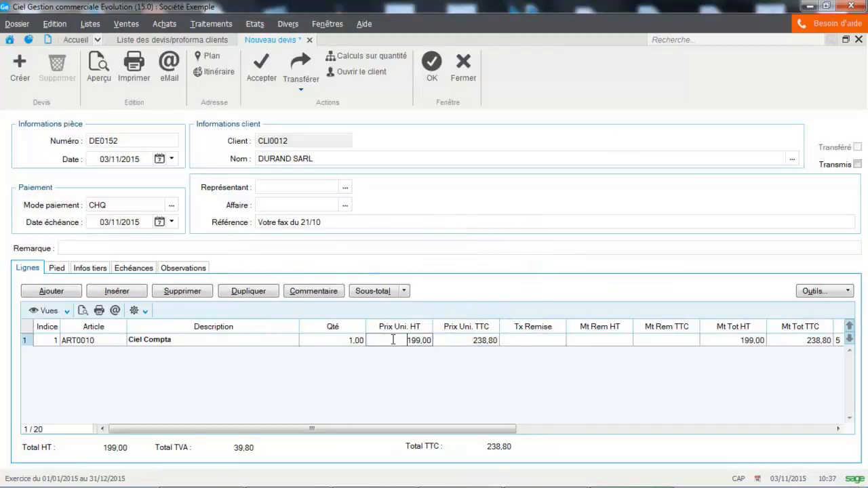
{"action": "left_click_drag", "start_coordinate": [394, 339], "coordinate": [460, 344]}
{"action": "key", "text": "BackSpace"}
{"action": "type", "text": "200"}
{"action": "key", "text": "Return"}
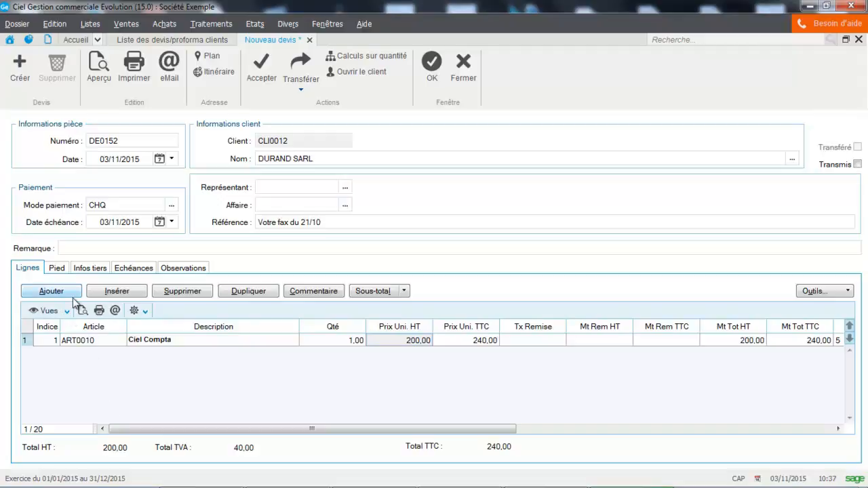
Add the article Ensemble Clavier et Souris sans Fil (ART0004) as the second quote line, accepting the insufficient stock.
{"action": "left_click", "coordinate": [52, 291]}
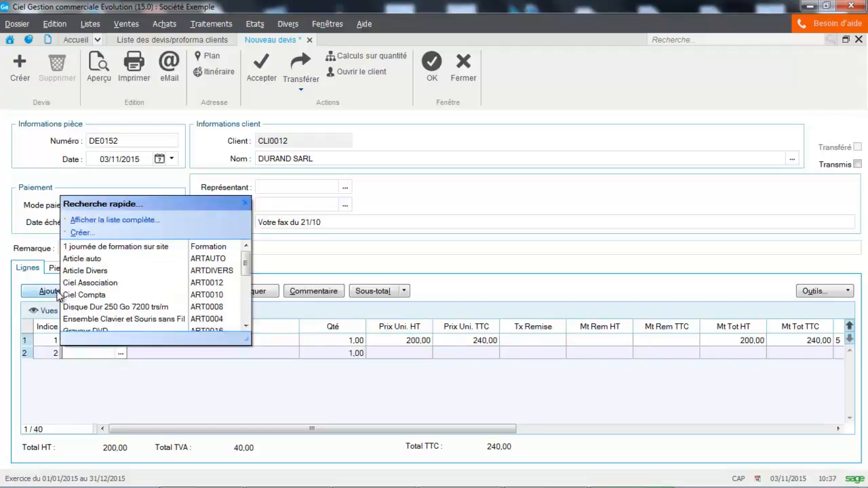
{"action": "left_click", "coordinate": [82, 319]}
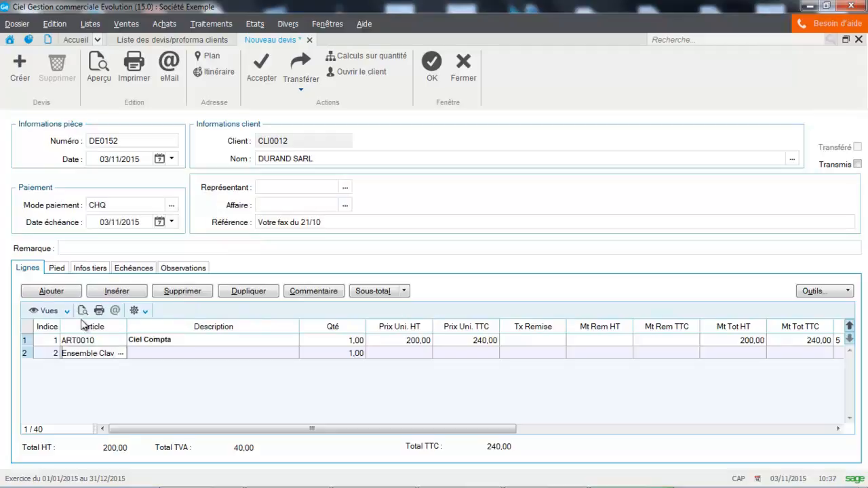
{"action": "left_click", "coordinate": [184, 353]}
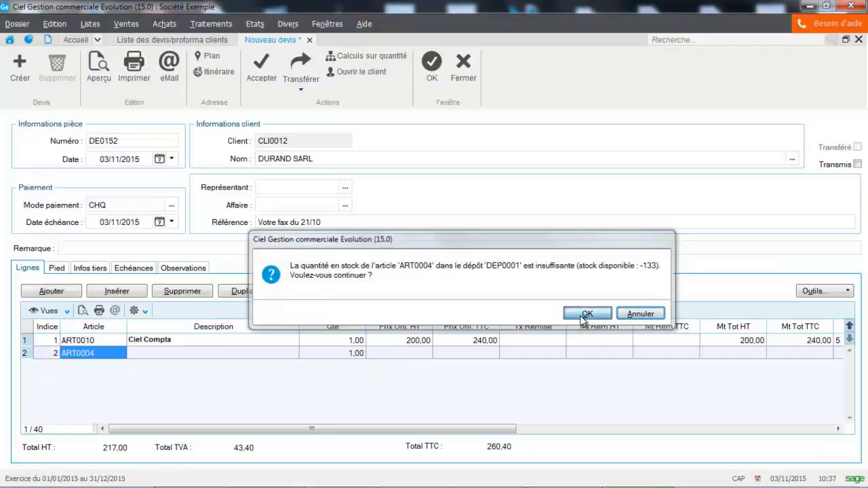
{"action": "left_click", "coordinate": [585, 315]}
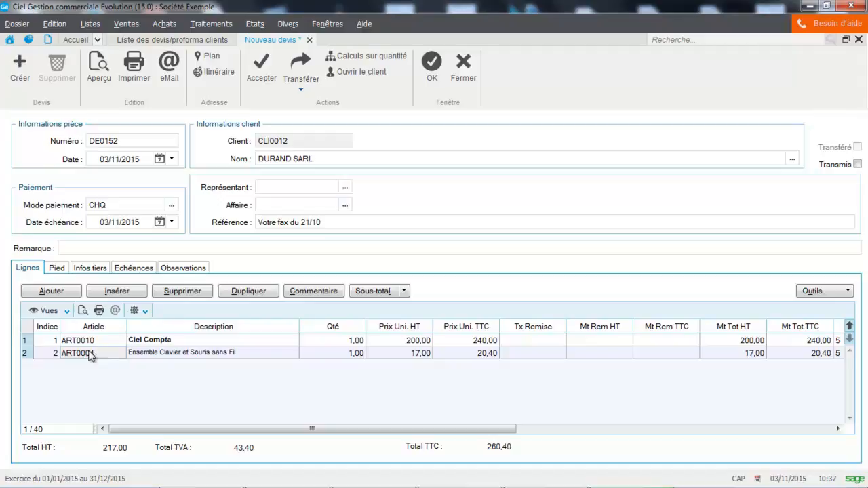
Insert the article Ciel Association (ART0012) above the ART0004 line, accepting the insufficient stock, and delete the inserted line.
{"action": "left_click", "coordinate": [122, 291]}
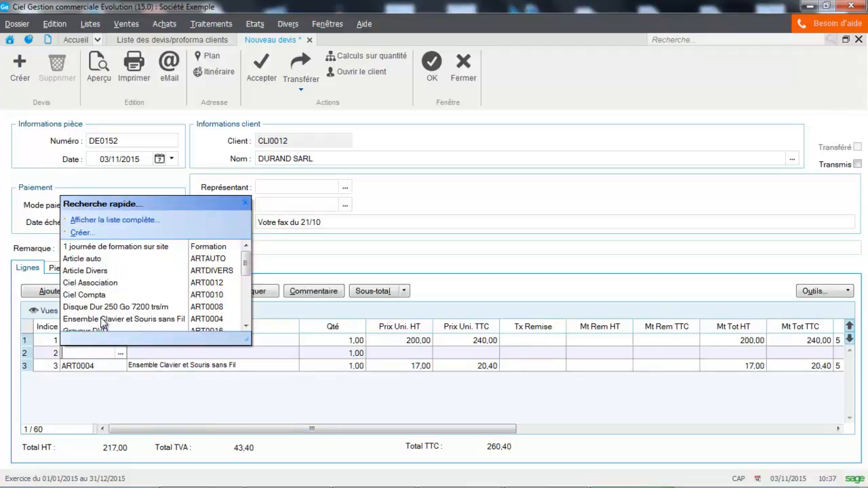
{"action": "left_click", "coordinate": [88, 282]}
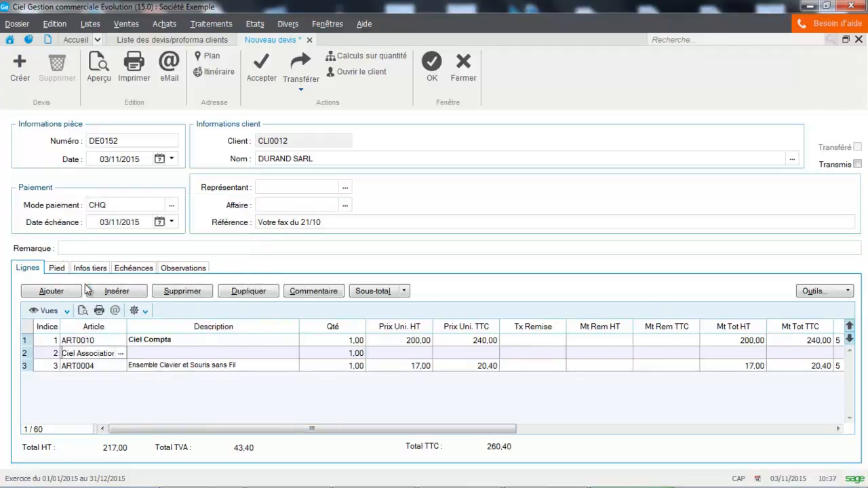
{"action": "left_click", "coordinate": [166, 353]}
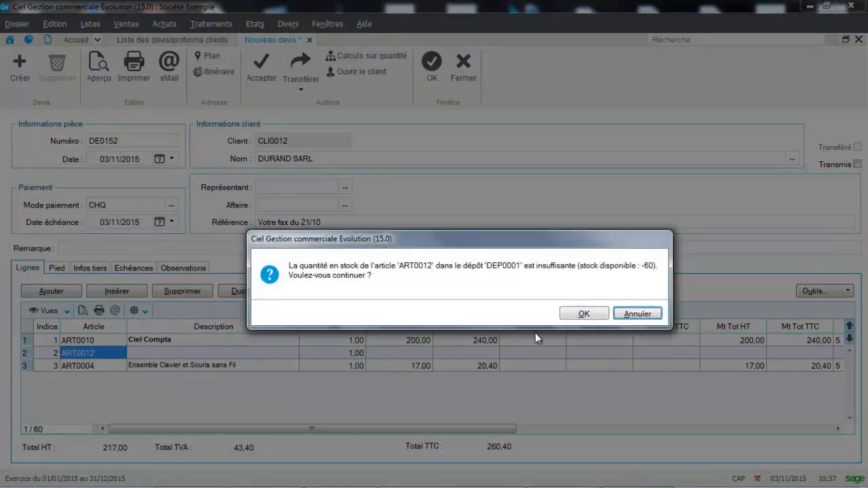
{"action": "left_click", "coordinate": [574, 315]}
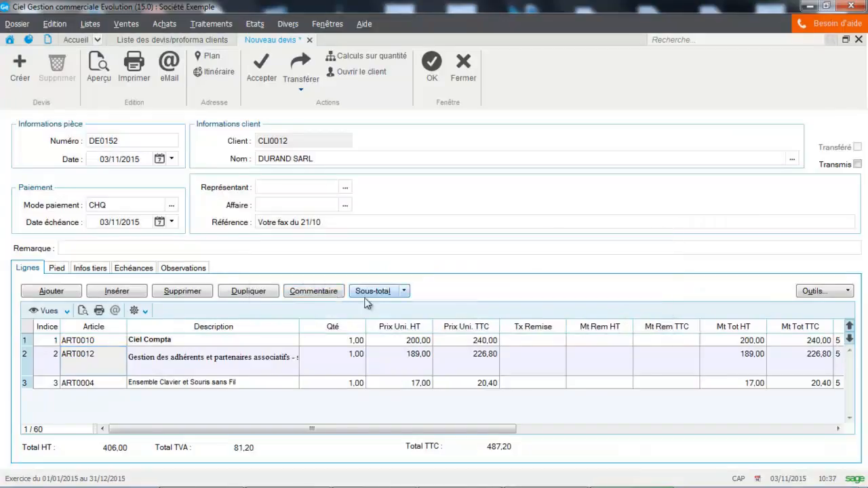
{"action": "left_click", "coordinate": [186, 291]}
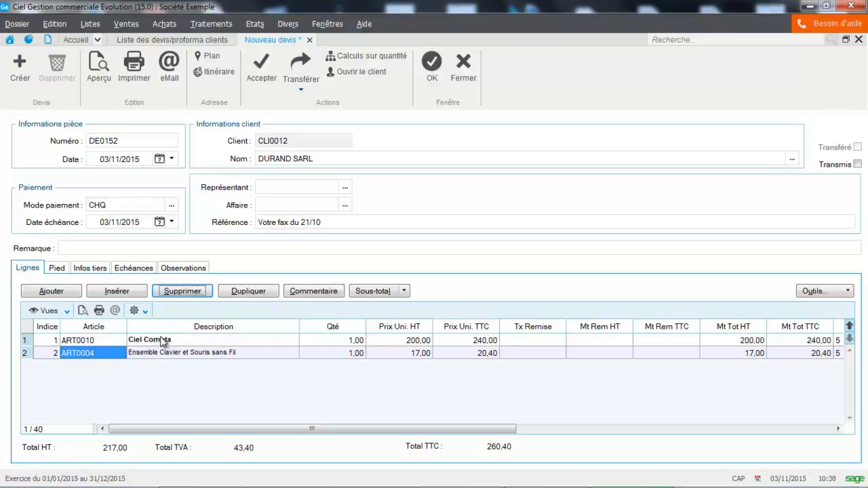
Insert an empty comment line and a Sous-total line between the Ciel Compta line and the ART0004 line.
{"action": "left_click", "coordinate": [302, 291]}
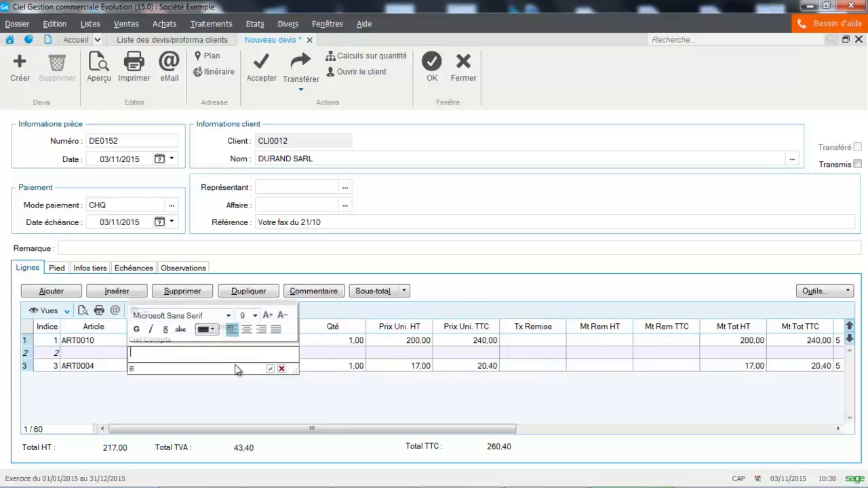
{"action": "left_click", "coordinate": [280, 369]}
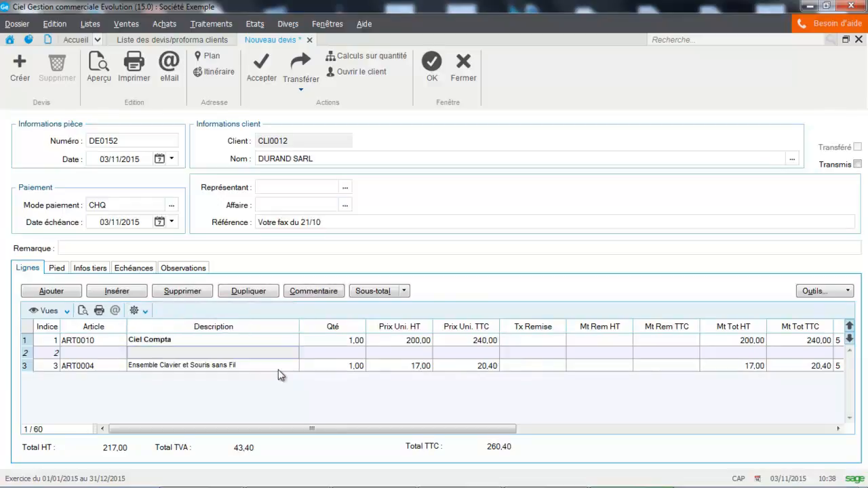
{"action": "left_click", "coordinate": [381, 292]}
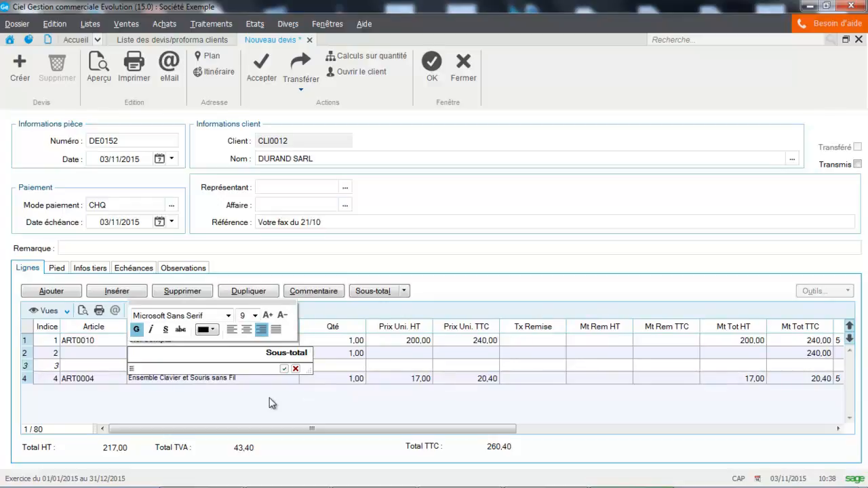
{"action": "left_click", "coordinate": [295, 369]}
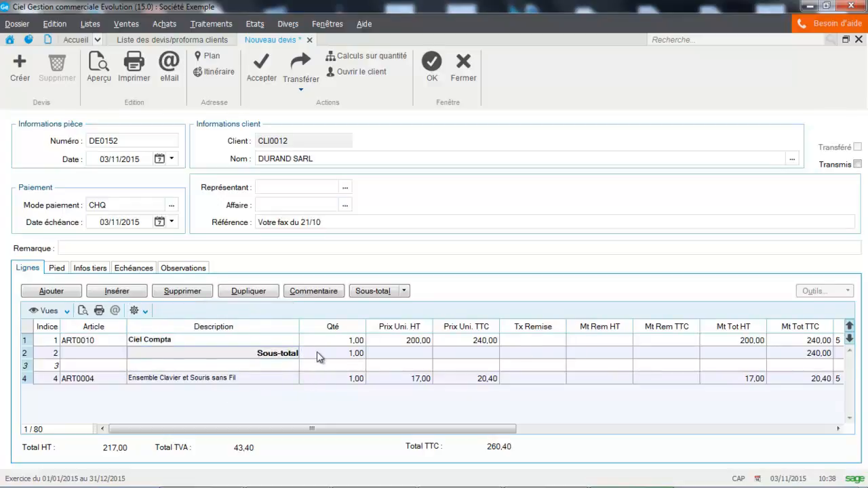
Consult the article record of Ciel Compta from its quote line and return to the quote.
{"action": "double_click", "coordinate": [240, 340]}
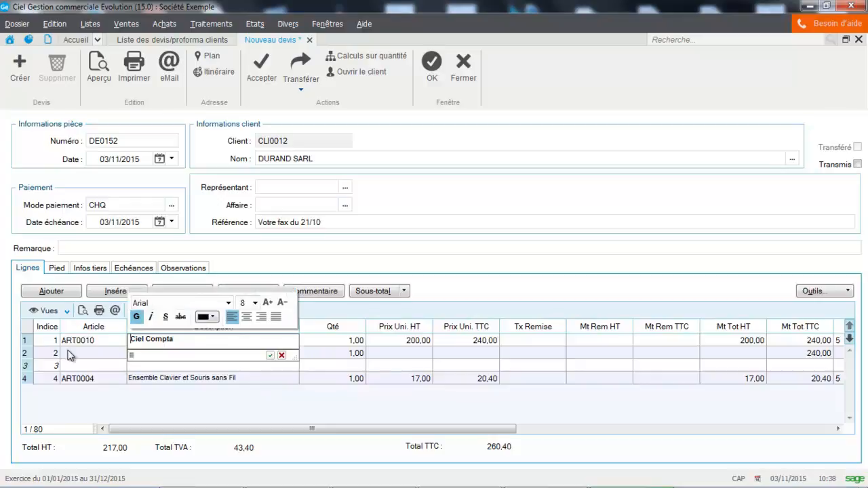
{"action": "left_click", "coordinate": [847, 291]}
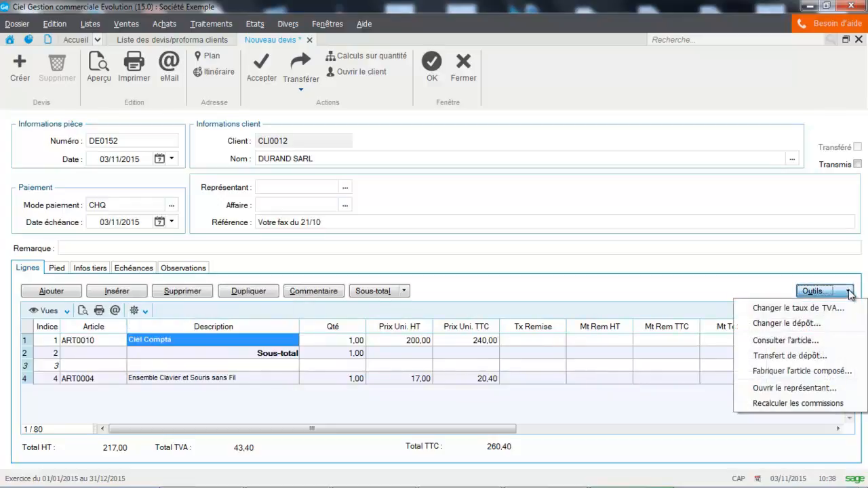
{"action": "left_click", "coordinate": [754, 343]}
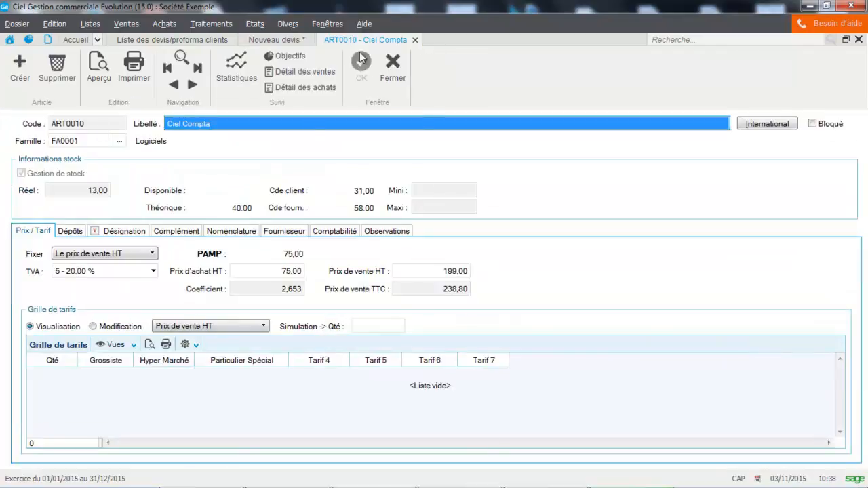
{"action": "left_click", "coordinate": [393, 64]}
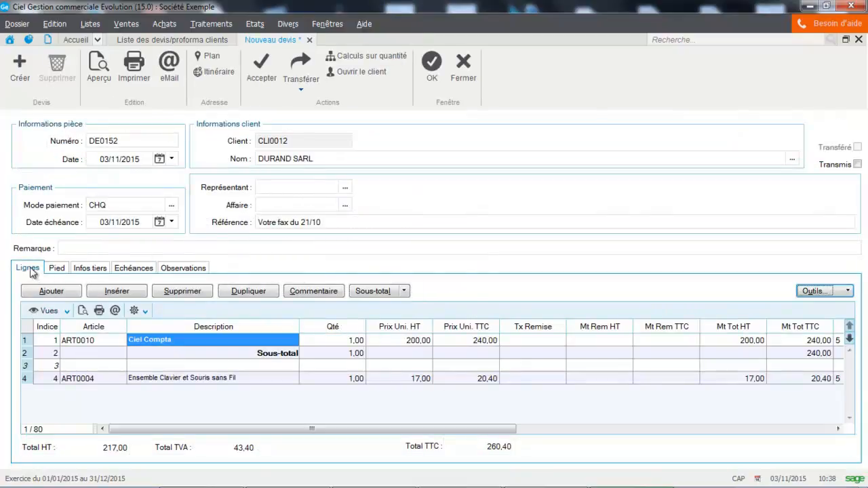
Review the quote's footer totals, third-party information and payment due dates.
{"action": "left_click", "coordinate": [57, 268]}
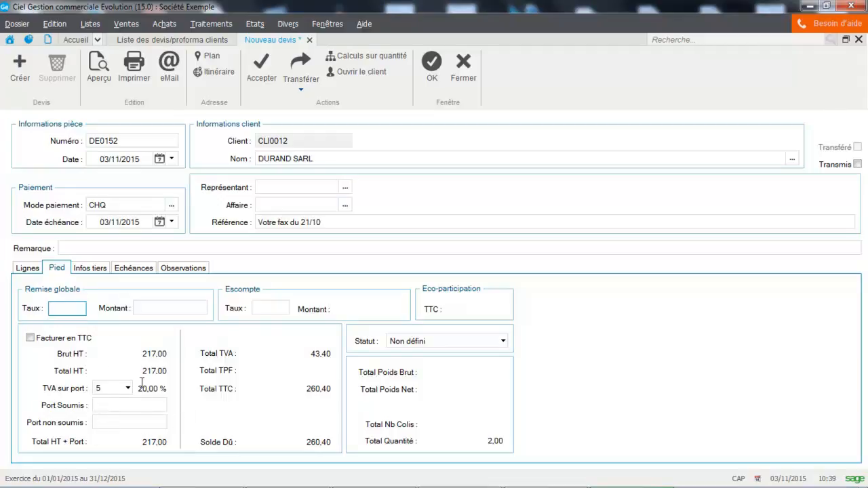
{"action": "left_click", "coordinate": [89, 271]}
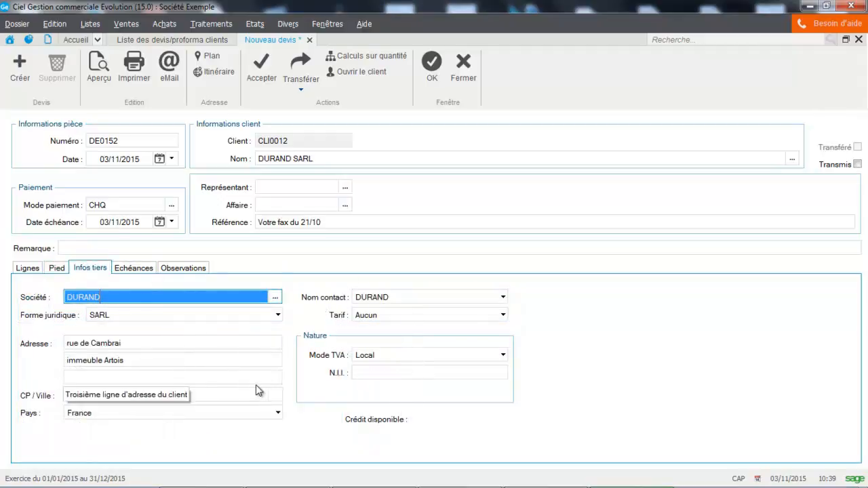
{"action": "left_click", "coordinate": [144, 272]}
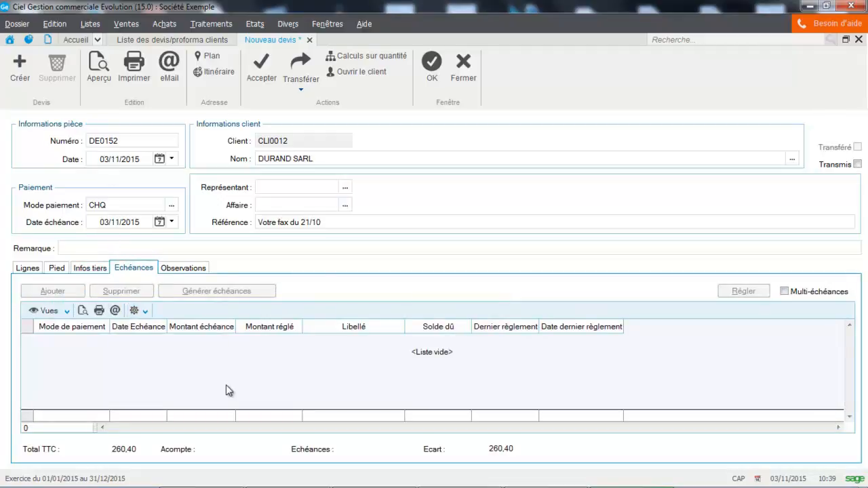
Save the quote and preview the document in the Format A4 layout.
{"action": "left_click", "coordinate": [433, 63]}
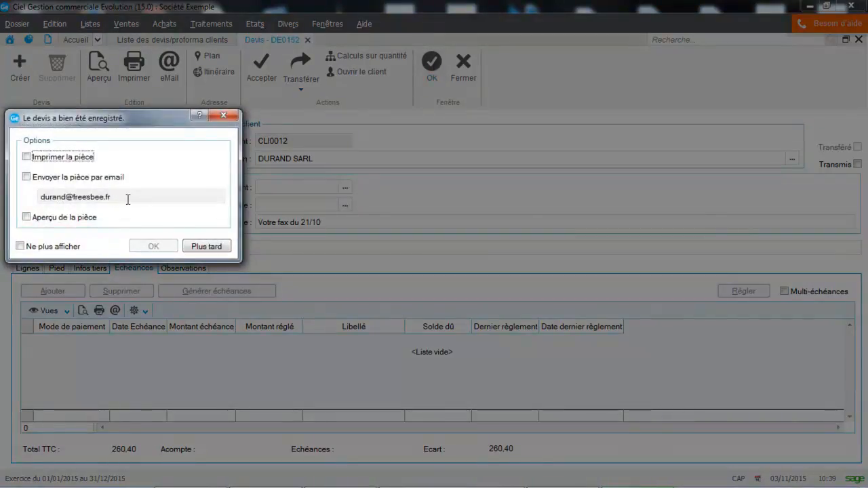
{"action": "left_click", "coordinate": [57, 183]}
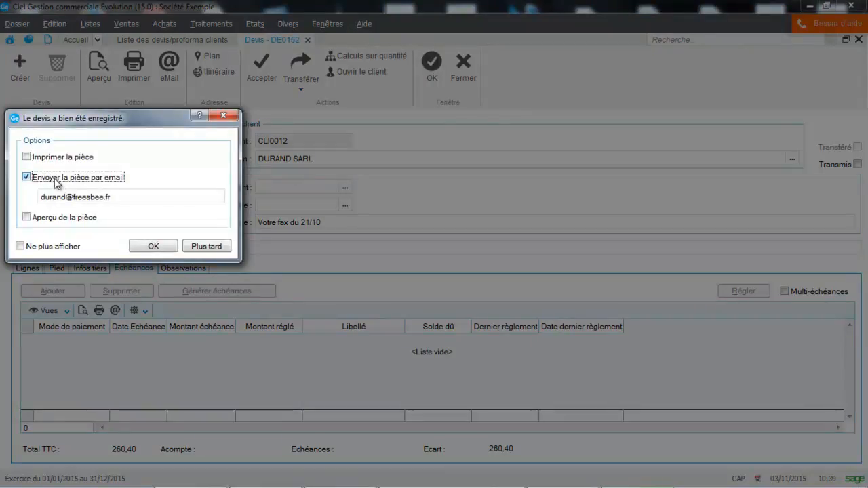
{"action": "left_click", "coordinate": [57, 182]}
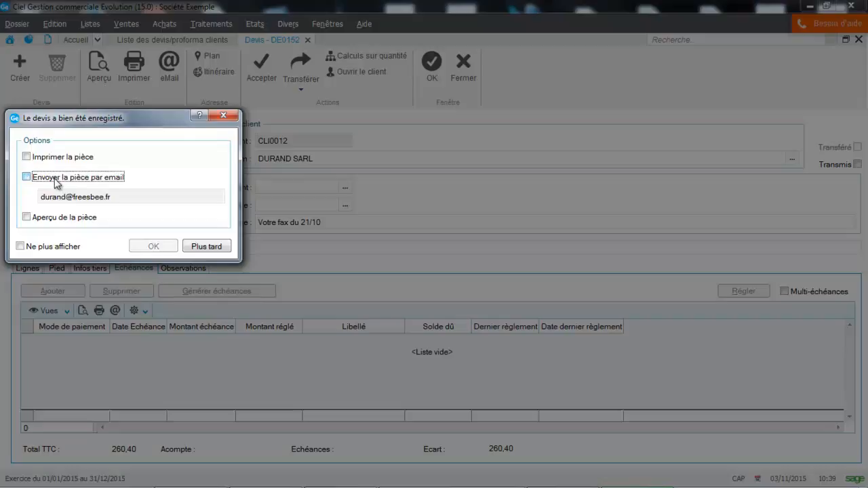
{"action": "left_click", "coordinate": [54, 219]}
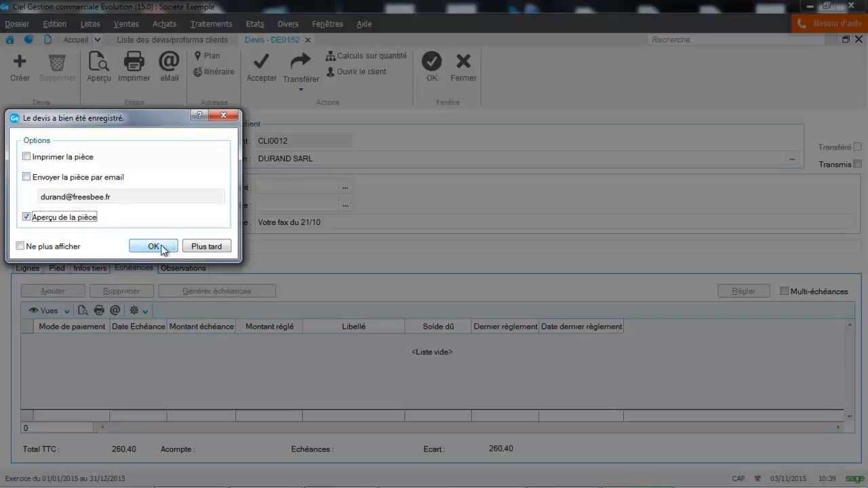
{"action": "left_click", "coordinate": [161, 246]}
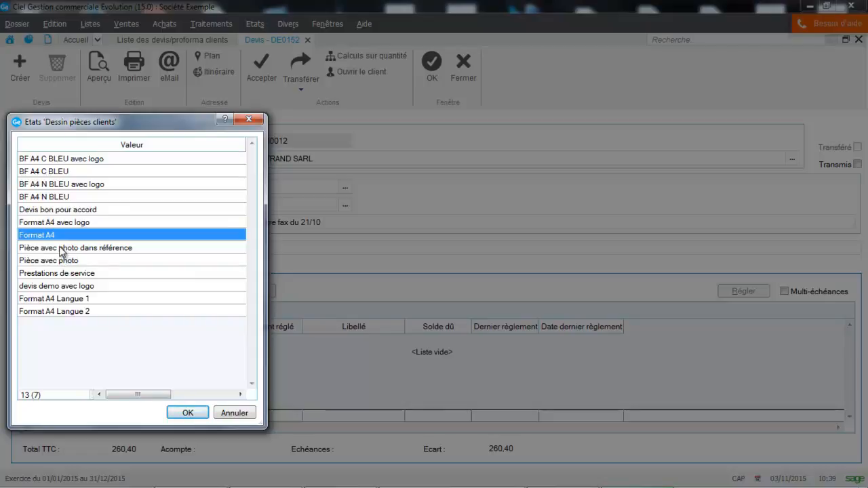
{"action": "left_click", "coordinate": [188, 413]}
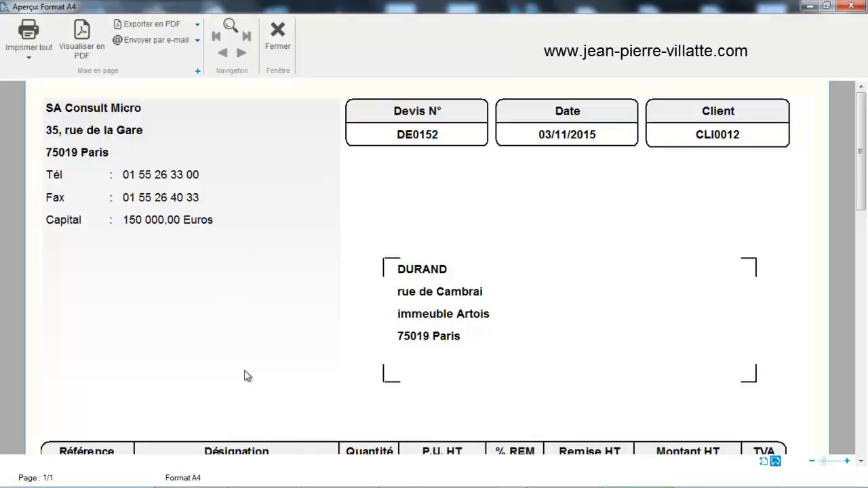
{"action": "mouse_move", "coordinate": [861, 186]}
{"action": "left_mouse_down"}
{"action": "mouse_move", "coordinate": [862, 349]}
{"action": "mouse_move", "coordinate": [862, 197]}
{"action": "left_mouse_up"}
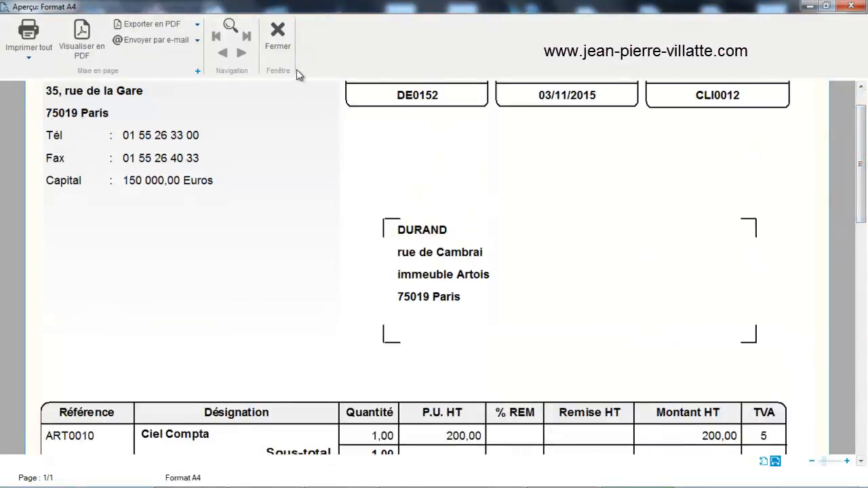
{"action": "left_click", "coordinate": [278, 42]}
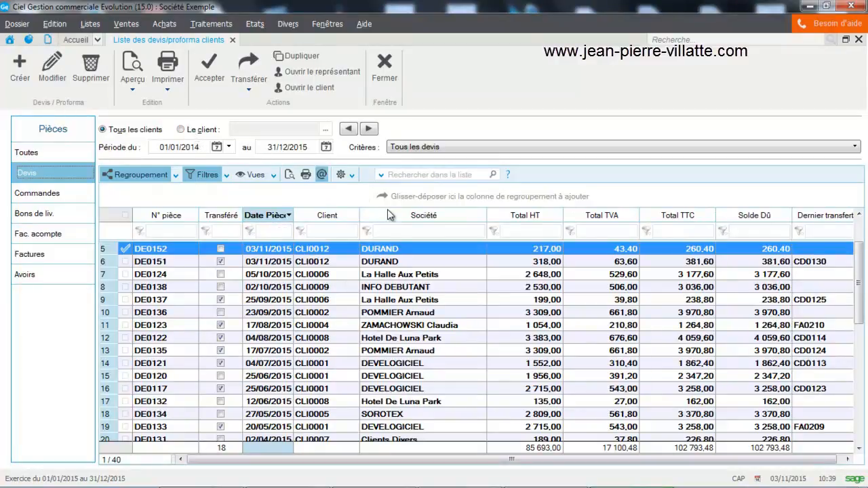
Filter the quotes list on companies matching DURAN.
{"action": "left_click", "coordinate": [402, 233]}
{"action": "type", "text": "D"}
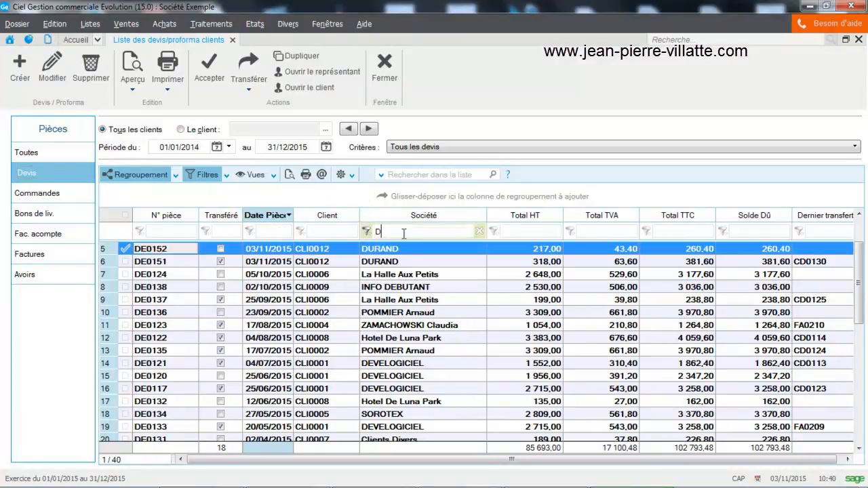
{"action": "type", "text": "URAN"}
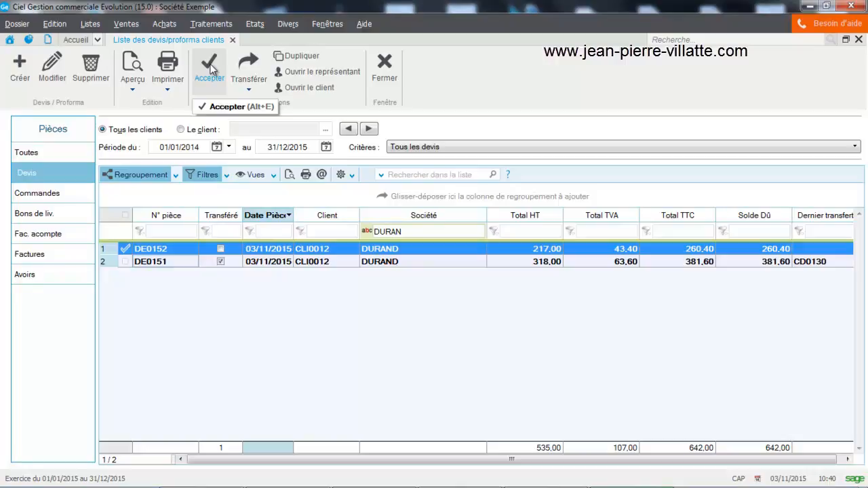
Transfer the DURAND quote of 217,00 HT into an order, without any printing, preview or e-mail option.
{"action": "left_click", "coordinate": [245, 90]}
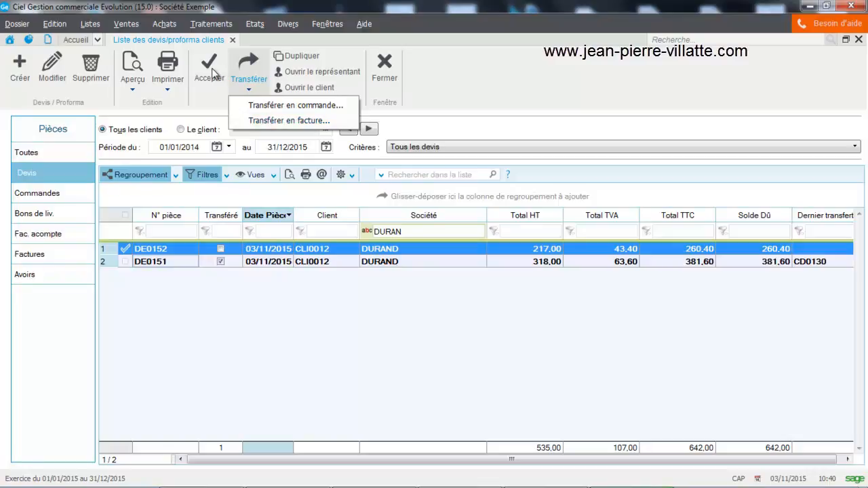
{"action": "left_click", "coordinate": [274, 106]}
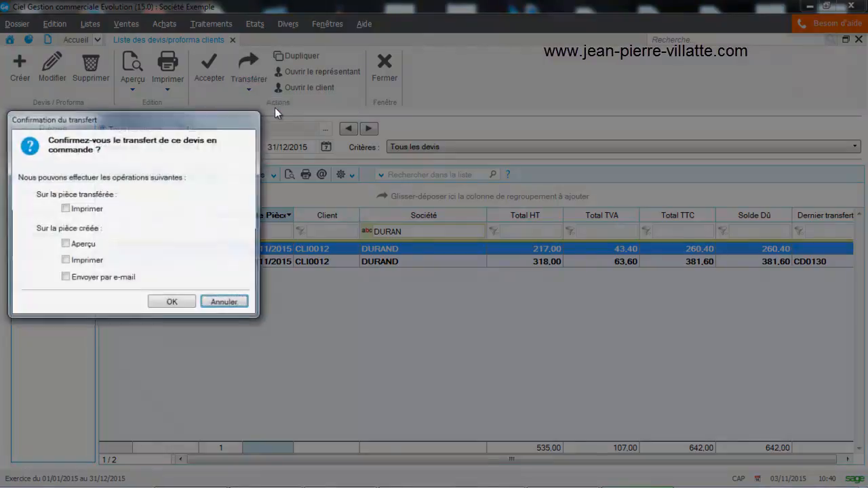
{"action": "left_click", "coordinate": [172, 304]}
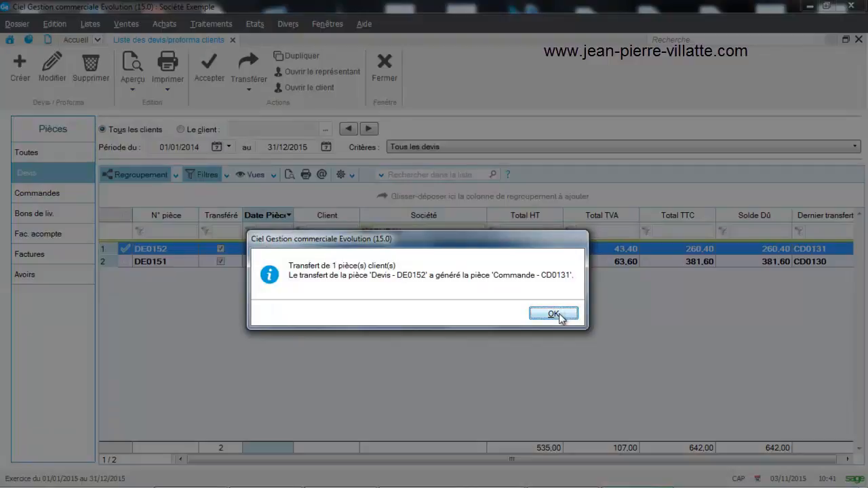
{"action": "left_click", "coordinate": [560, 317]}
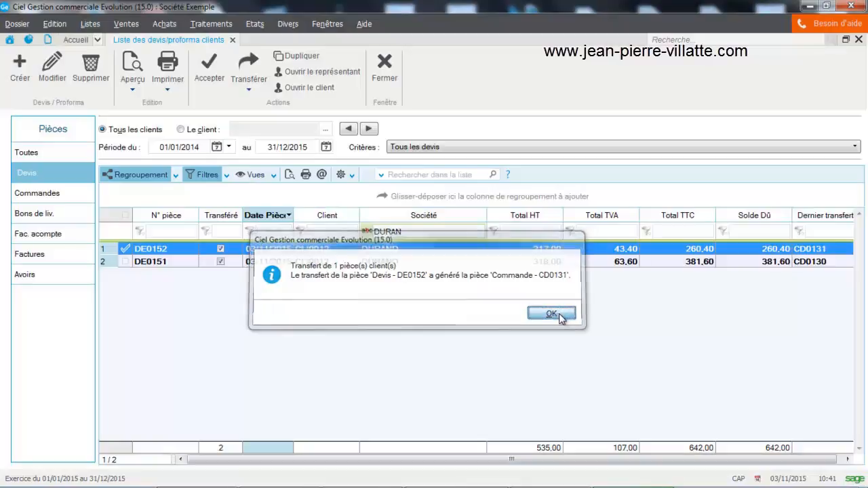
Show the customer orders list filtered on companies matching DURAN and select the order of 217,00 HT.
{"action": "left_click", "coordinate": [25, 195]}
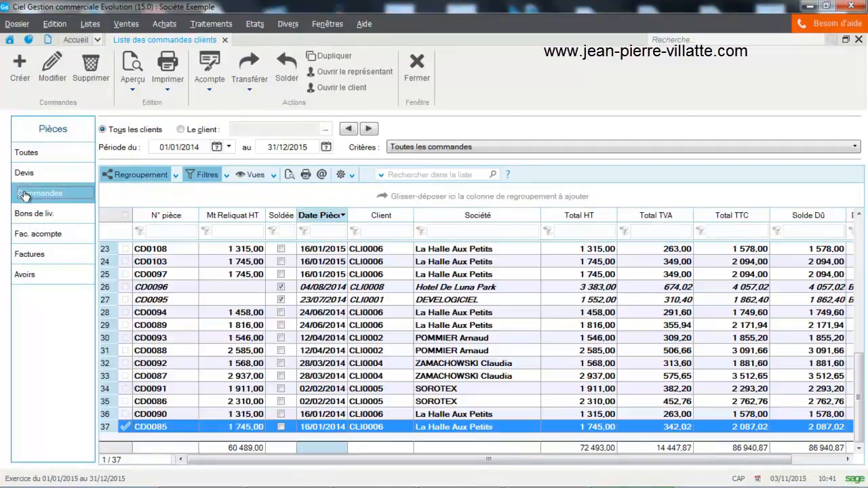
{"action": "left_click", "coordinate": [450, 230]}
{"action": "type", "text": "DURAN"}
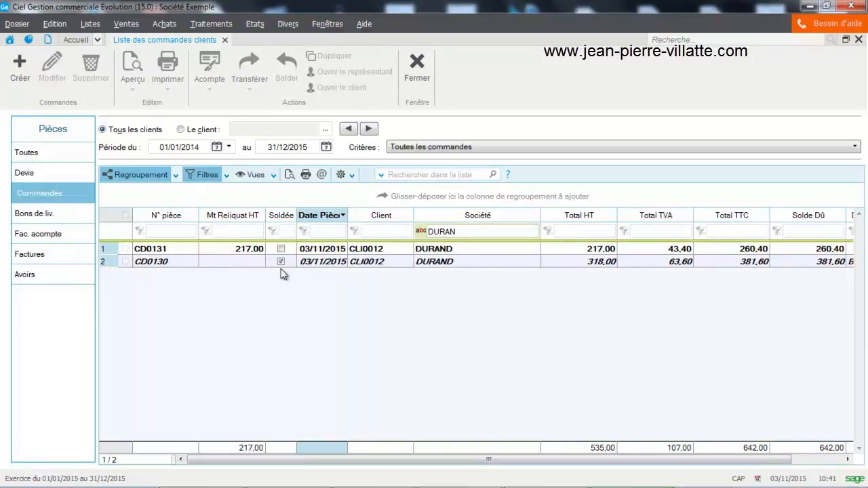
{"action": "left_click", "coordinate": [305, 261]}
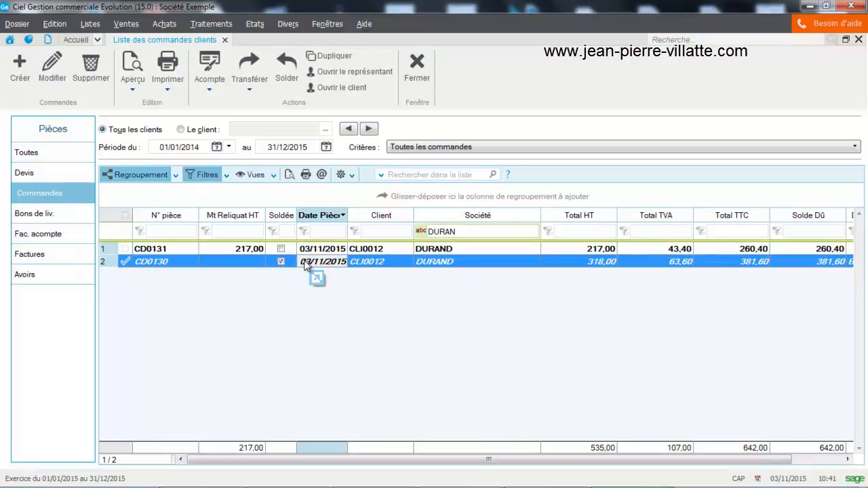
{"action": "left_click", "coordinate": [242, 252]}
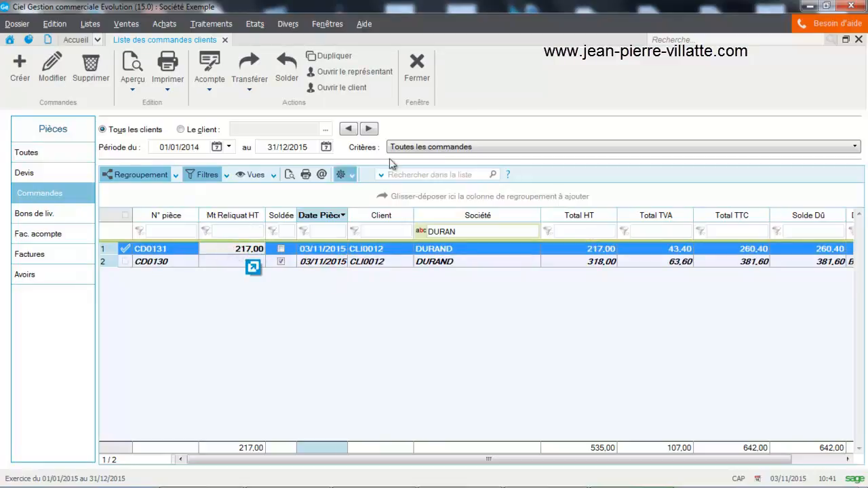
Restrict the orders list to Les commandes non soldées.
{"action": "left_click", "coordinate": [422, 150]}
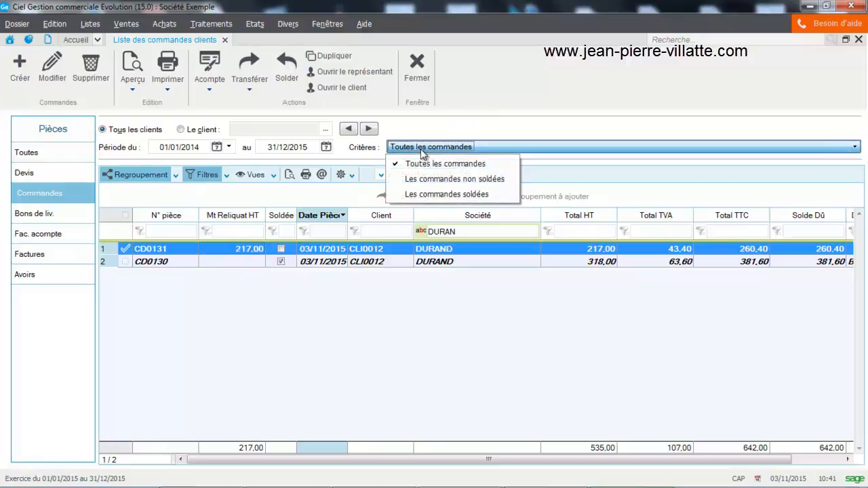
{"action": "left_click", "coordinate": [420, 179]}
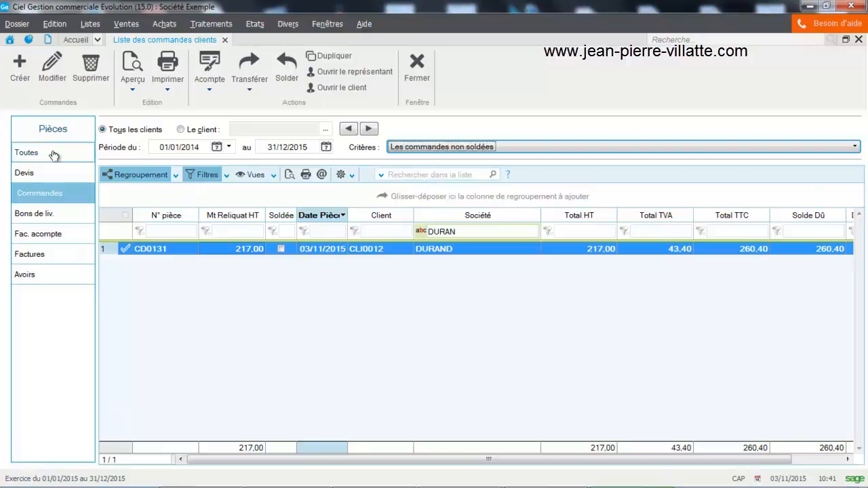
{"action": "left_click", "coordinate": [359, 189]}
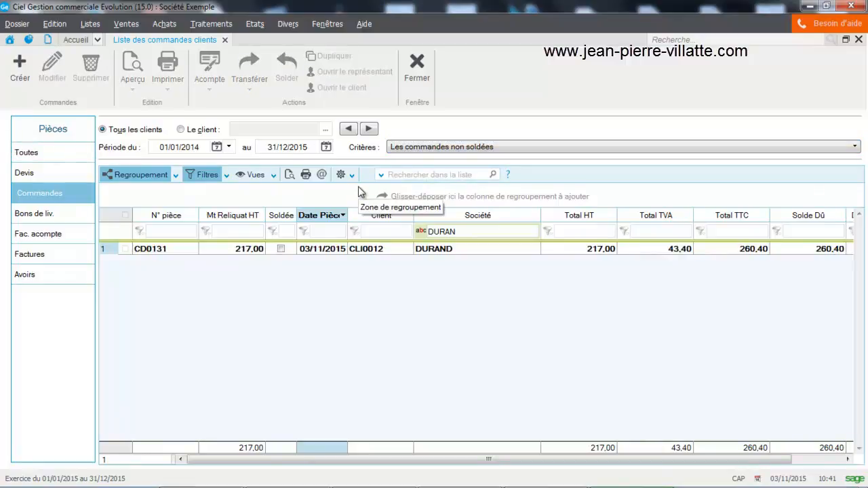
Consult the details of the unsettled DURAND order and return to the orders list.
{"action": "left_click", "coordinate": [320, 249]}
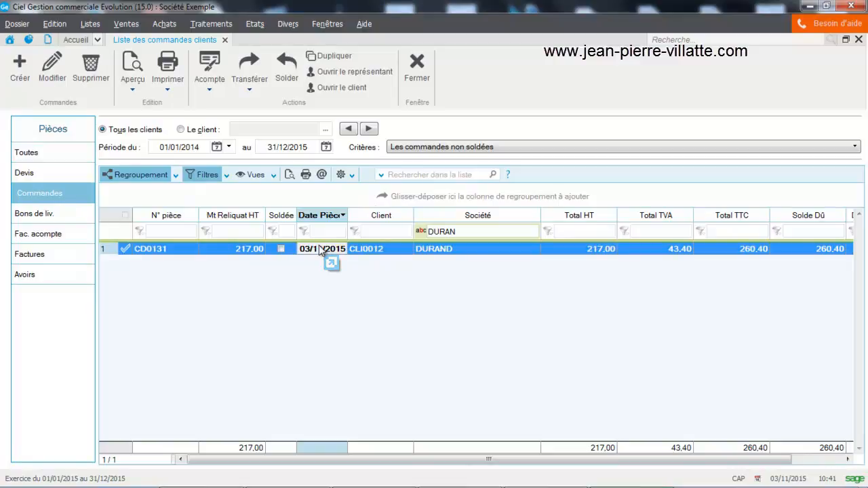
{"action": "double_click", "coordinate": [320, 250]}
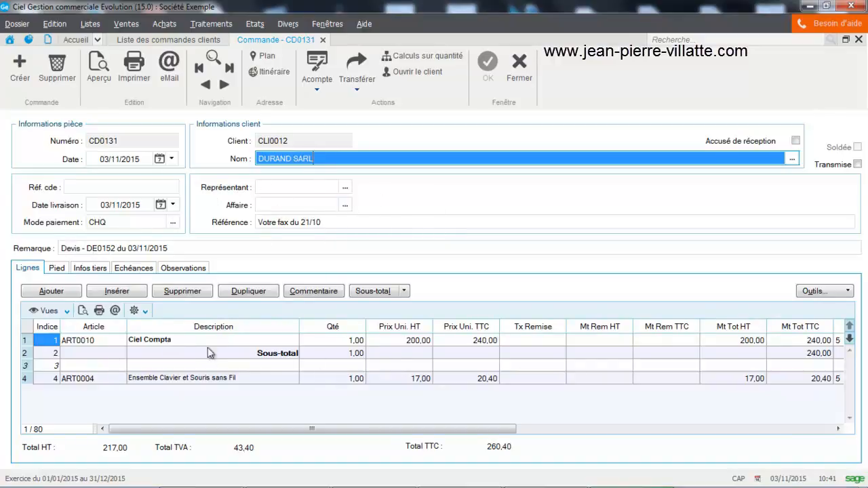
{"action": "left_click", "coordinate": [519, 68]}
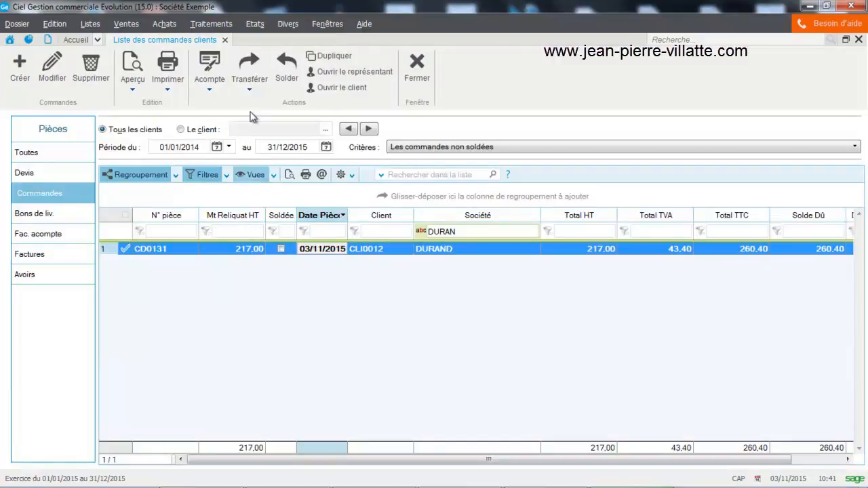
Transfer the unsettled DURAND order into a bon de livraison, leaving all the optional operations unchecked.
{"action": "left_click", "coordinate": [249, 90]}
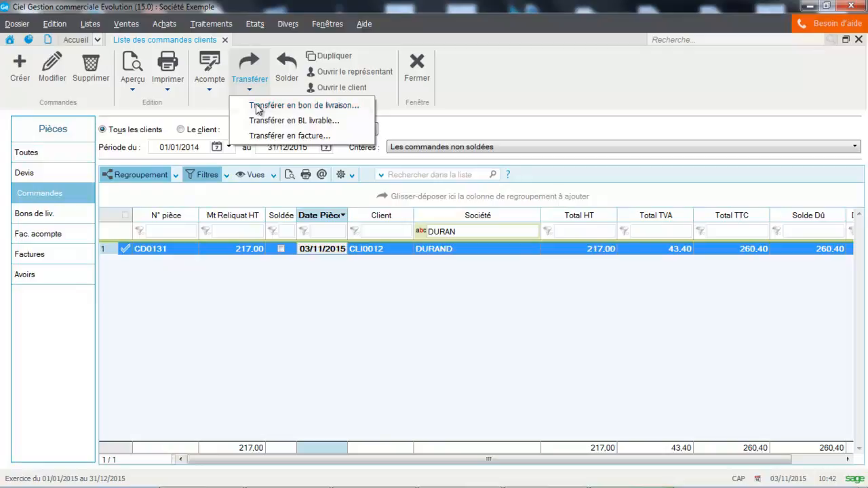
{"action": "left_click", "coordinate": [255, 104]}
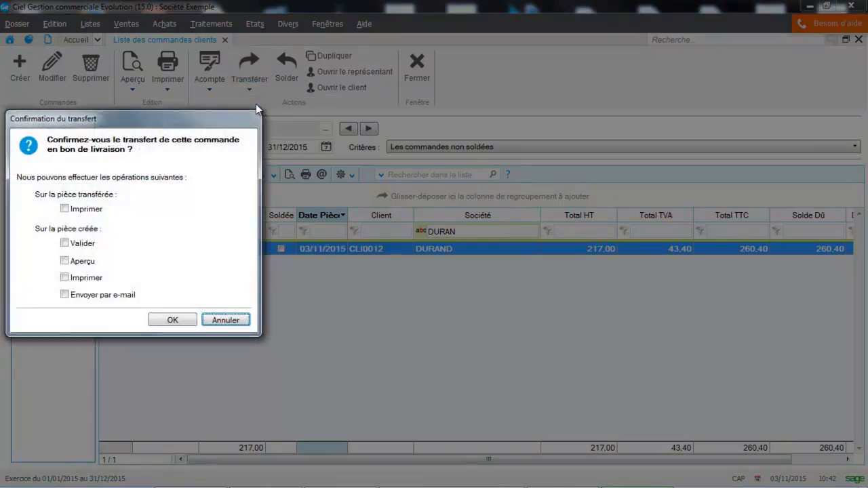
{"action": "left_click", "coordinate": [172, 321]}
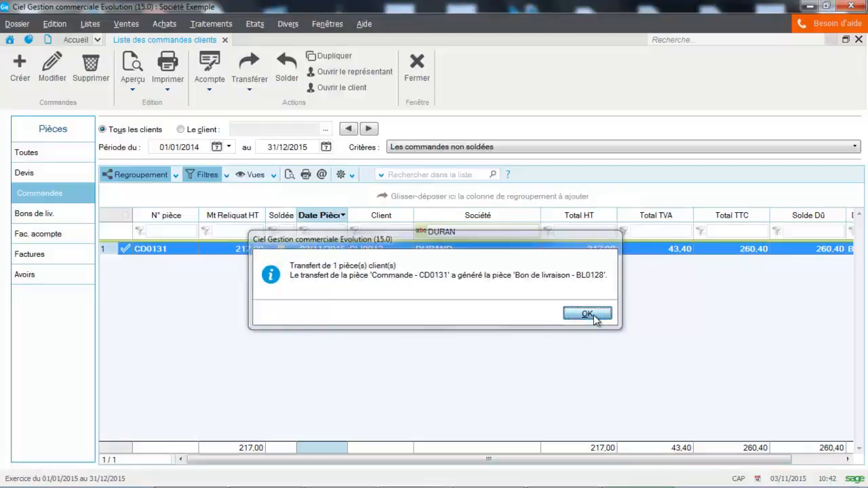
{"action": "left_click", "coordinate": [589, 314]}
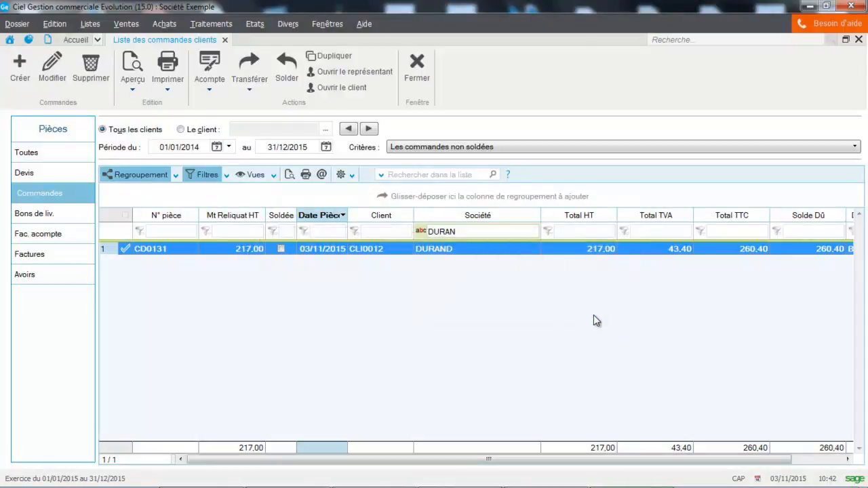
Show the customer delivery notes list filtered on company DURAND.
{"action": "left_click", "coordinate": [23, 214]}
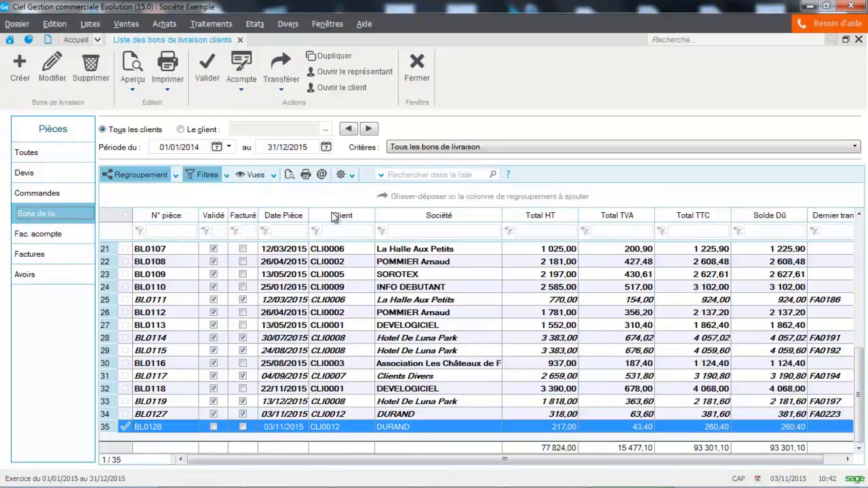
{"action": "left_click", "coordinate": [443, 230]}
{"action": "type", "text": "DURAND"}
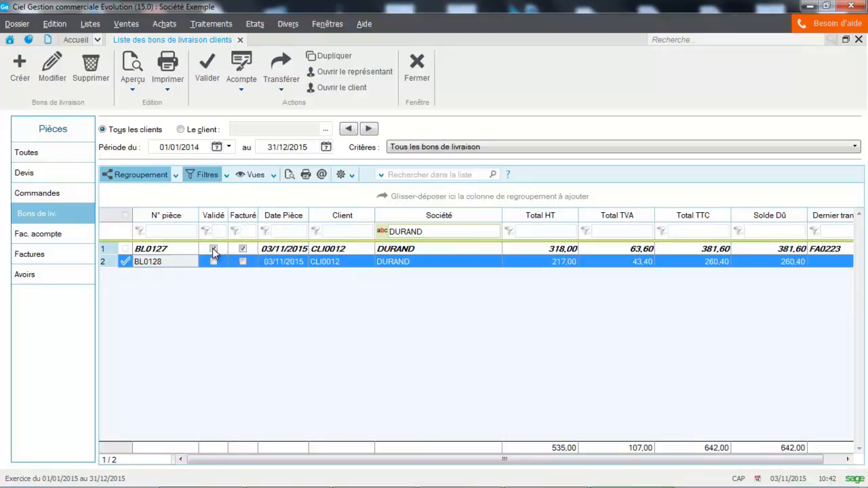
Try to transfer the unvalidated DURAND delivery note of 217,00 HT into an invoice.
{"action": "left_click", "coordinate": [266, 260]}
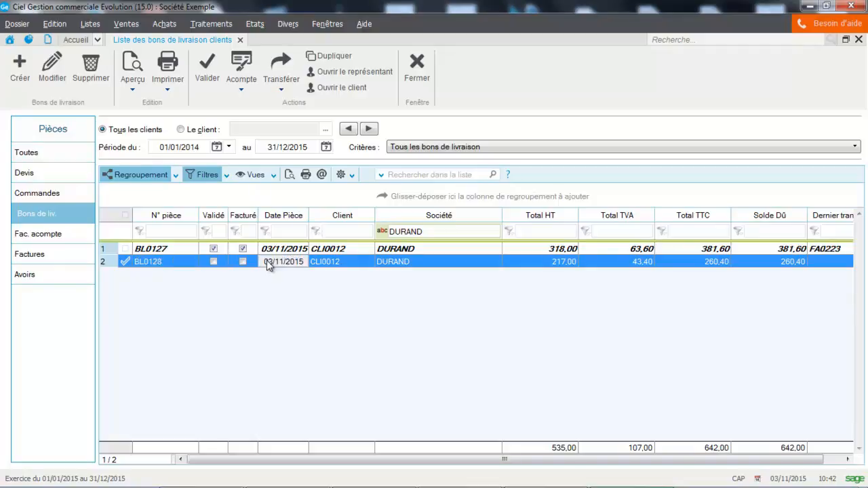
{"action": "left_click", "coordinate": [414, 242]}
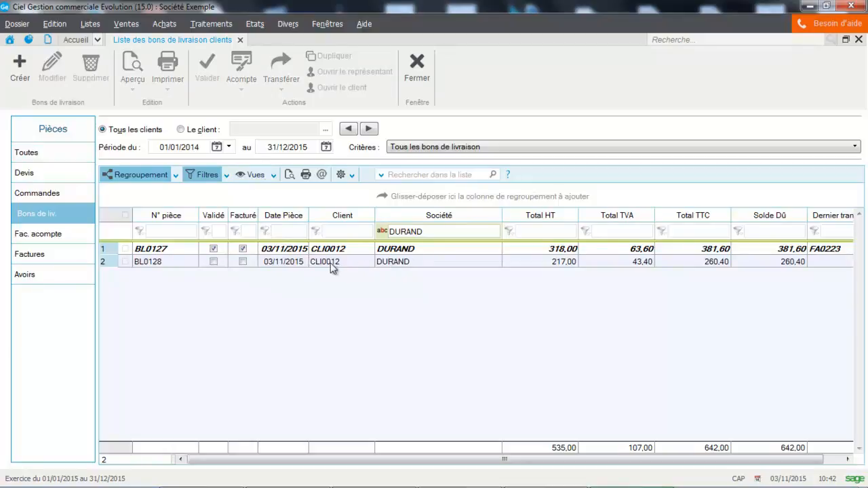
{"action": "left_click", "coordinate": [354, 263]}
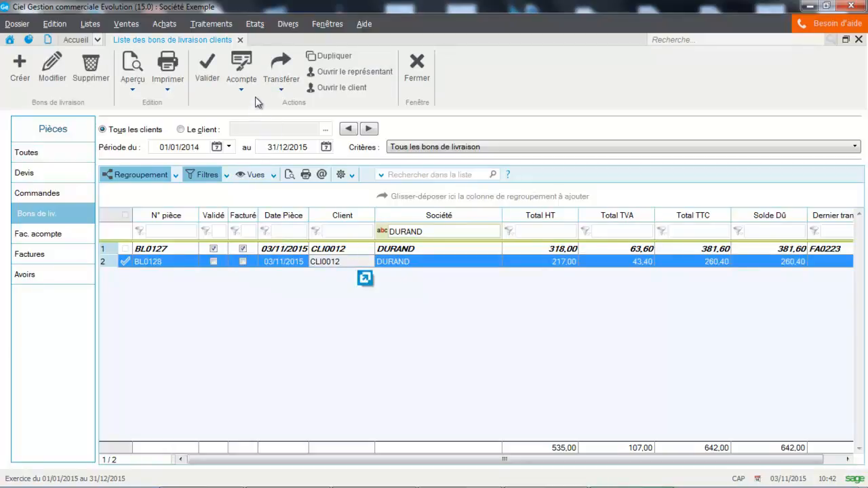
{"action": "left_click", "coordinate": [280, 80]}
{"action": "left_click", "coordinate": [284, 106]}
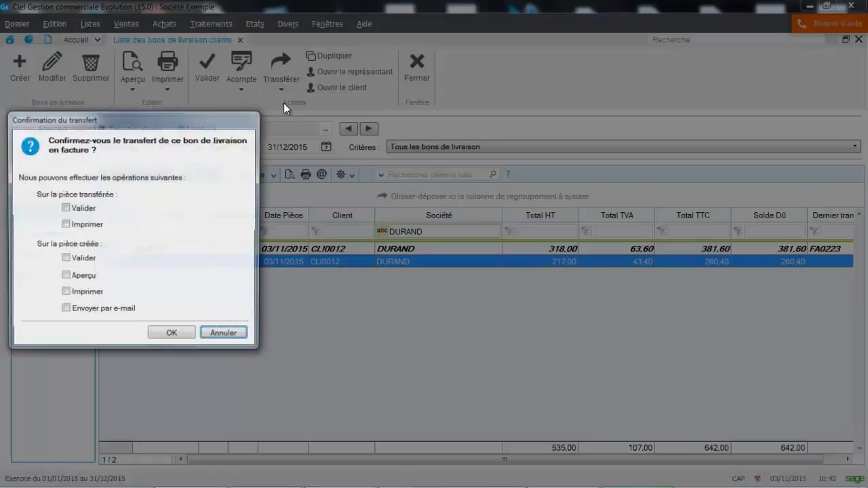
{"action": "left_click", "coordinate": [173, 337]}
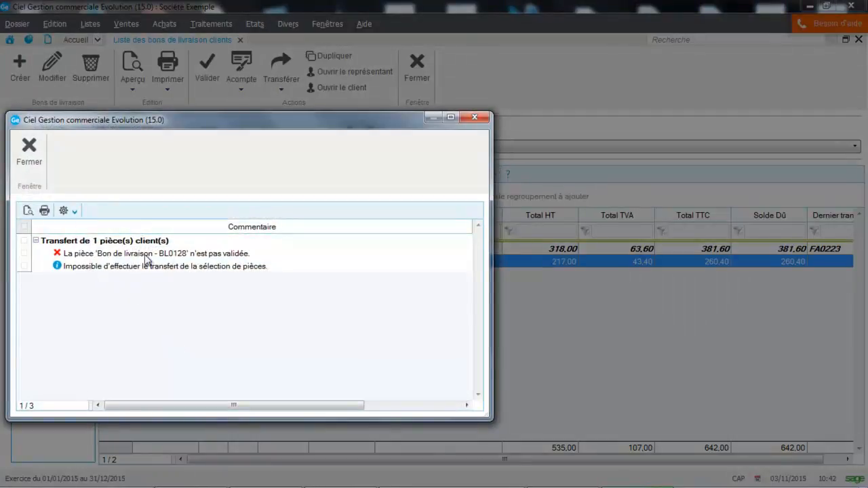
{"action": "left_click", "coordinate": [28, 154]}
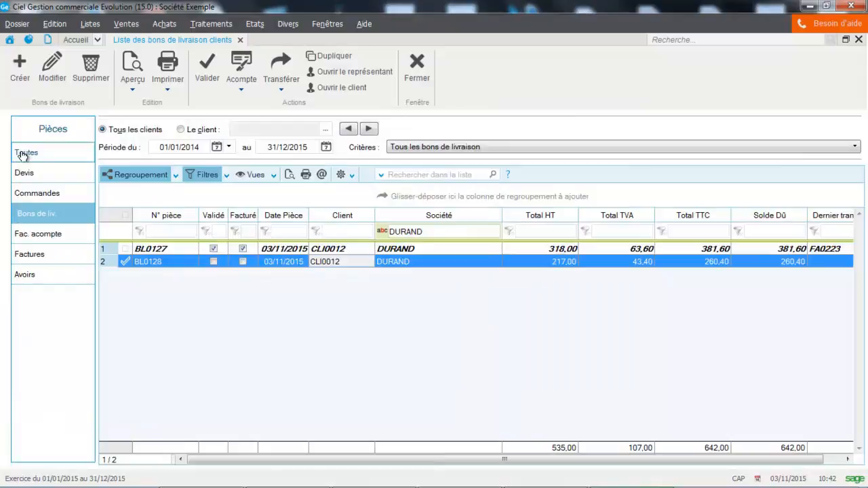
Consult the unvalidated DURAND delivery note, return to the list and validate it.
{"action": "double_click", "coordinate": [277, 260]}
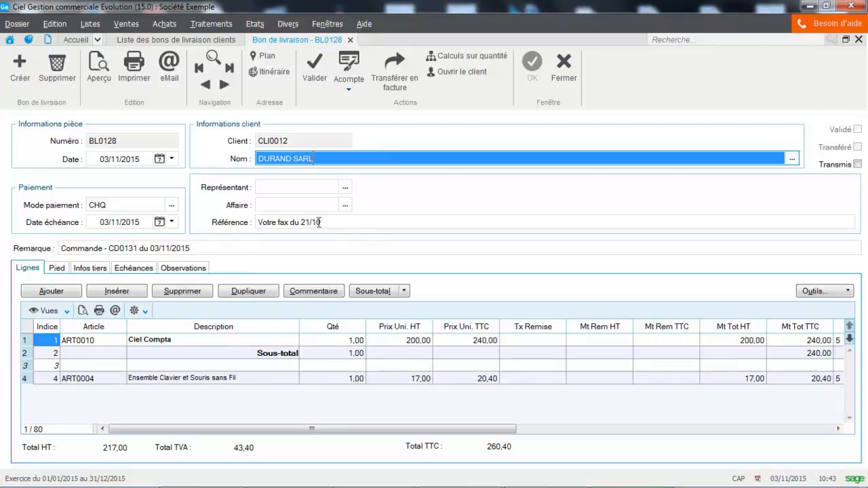
{"action": "left_click", "coordinate": [564, 79]}
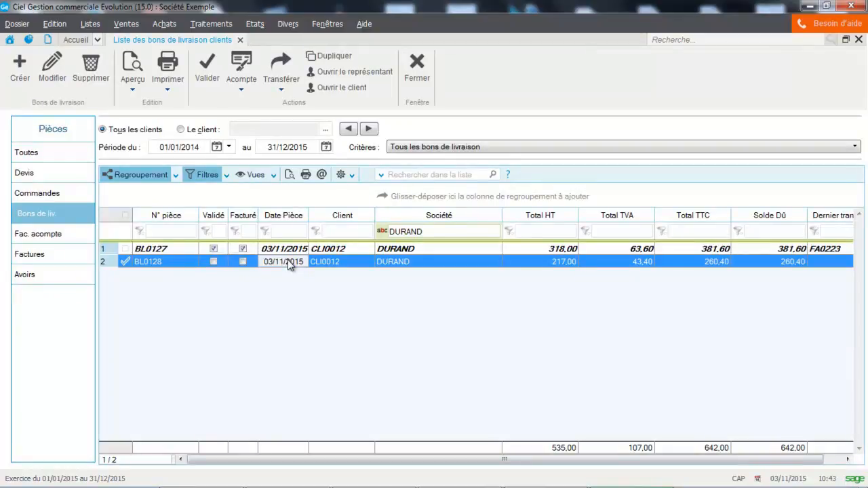
{"action": "left_click", "coordinate": [209, 82]}
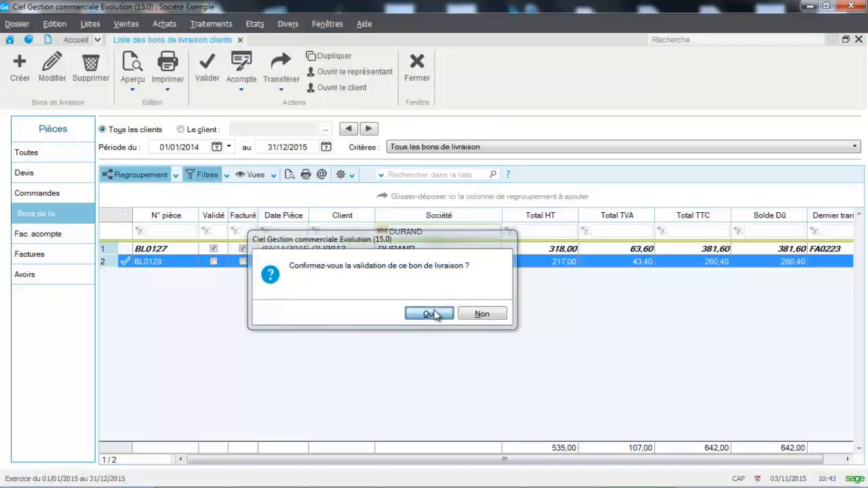
{"action": "left_click", "coordinate": [429, 314]}
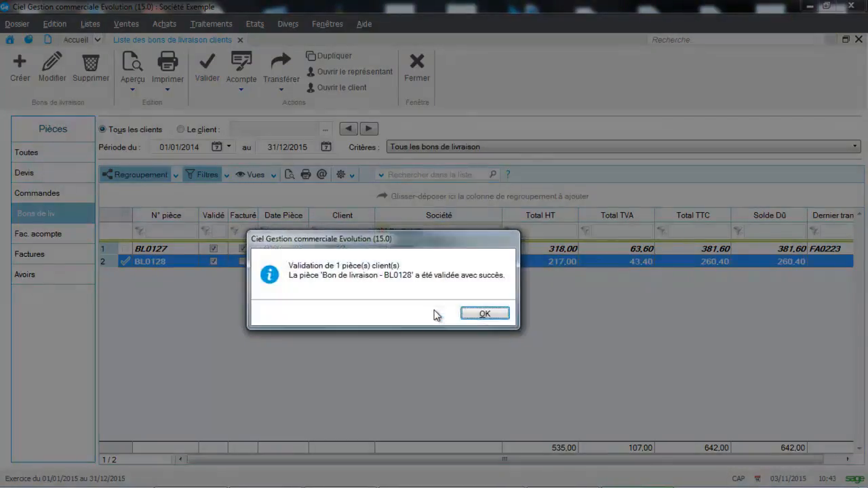
{"action": "left_click", "coordinate": [501, 316]}
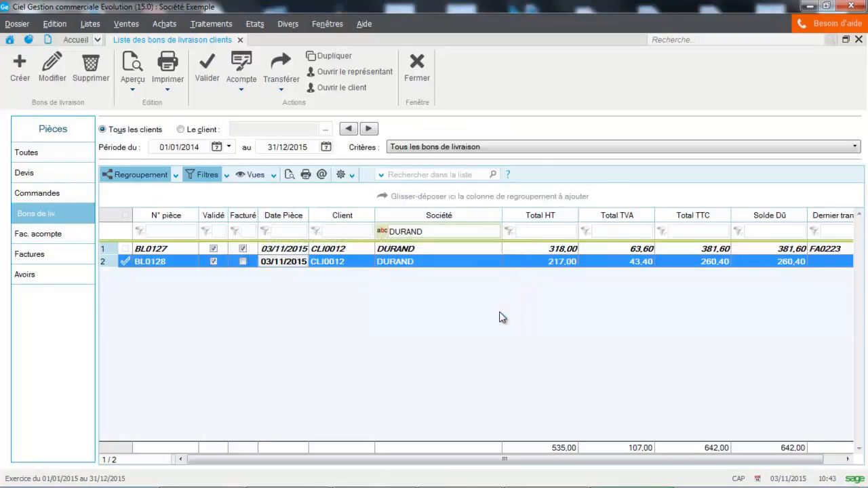
Transfer the validated DURAND delivery note of 217,00 HT into an invoice, with all optional operations unchecked.
{"action": "left_click", "coordinate": [280, 90]}
{"action": "left_click", "coordinate": [281, 105]}
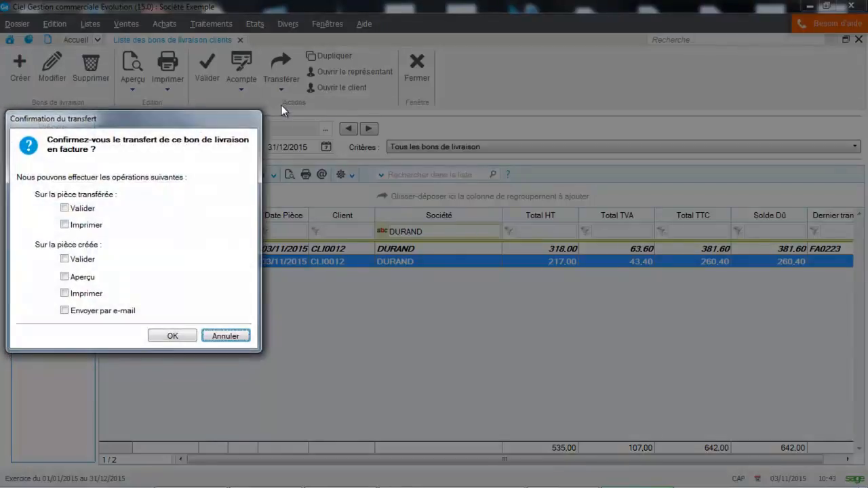
{"action": "left_click", "coordinate": [172, 335]}
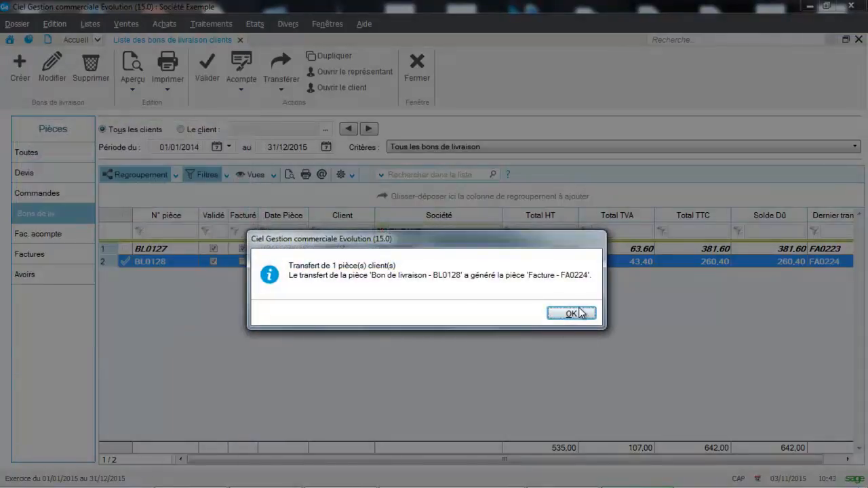
Close the transfer report and show the customer invoices list filtered on company DURAN.
{"action": "left_click", "coordinate": [574, 314]}
{"action": "left_click", "coordinate": [37, 254]}
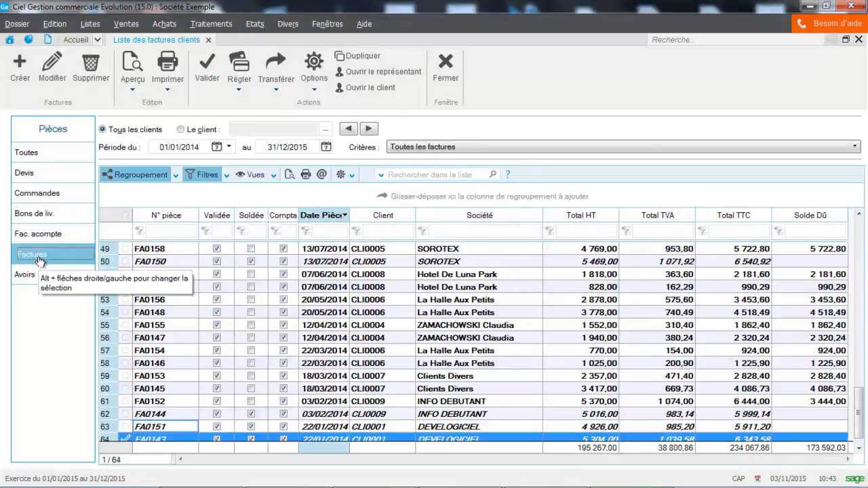
{"action": "left_click", "coordinate": [449, 232]}
{"action": "type", "text": "DURAN"}
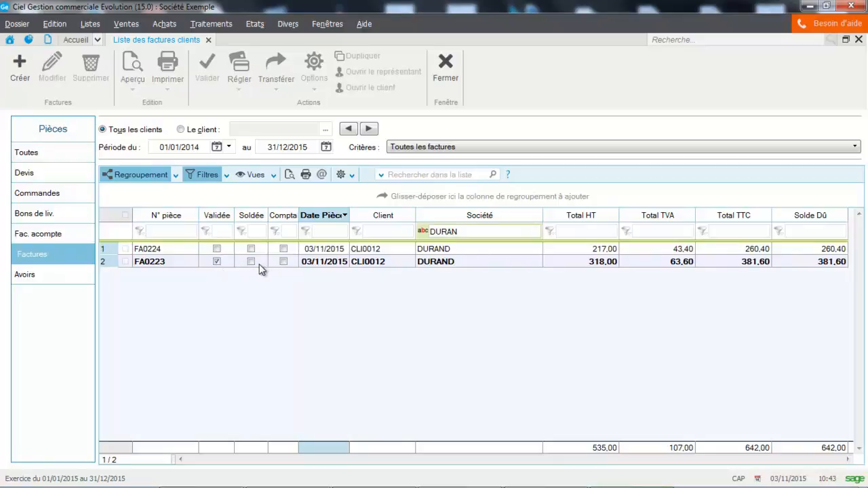
Consult the unvalidated DURAND invoice of 217,00 HT and return to the invoices list.
{"action": "left_click", "coordinate": [313, 251]}
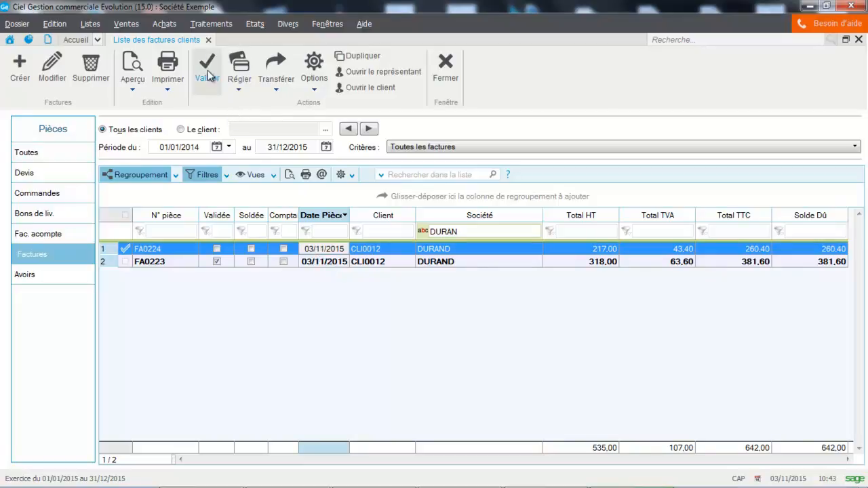
{"action": "double_click", "coordinate": [231, 249]}
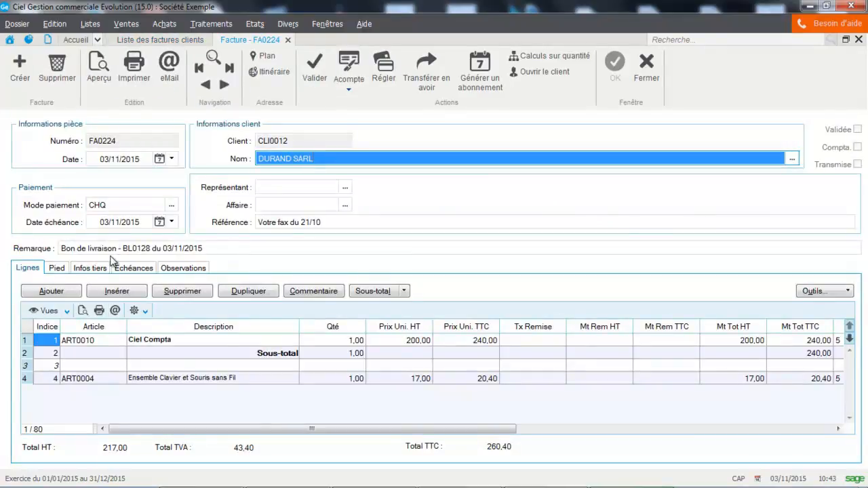
{"action": "left_click", "coordinate": [647, 68]}
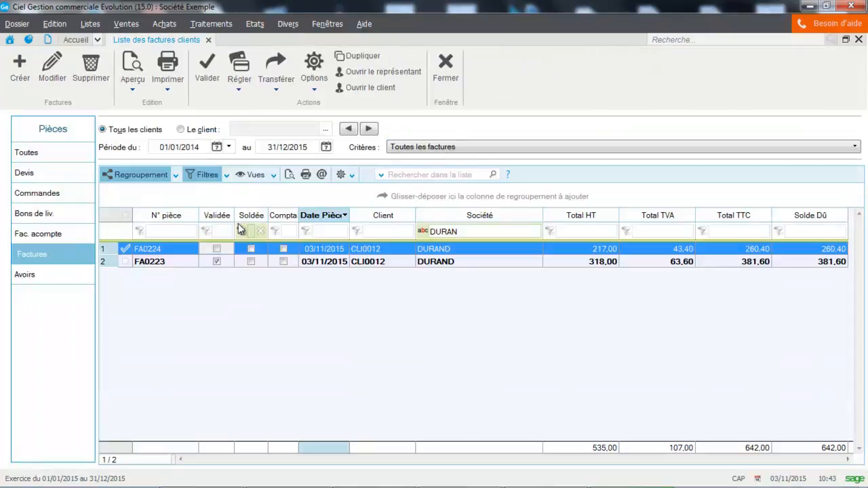
Validate the DURAND invoice of 217,00 HT from the list, choosing to continue the processing.
{"action": "left_click", "coordinate": [207, 68]}
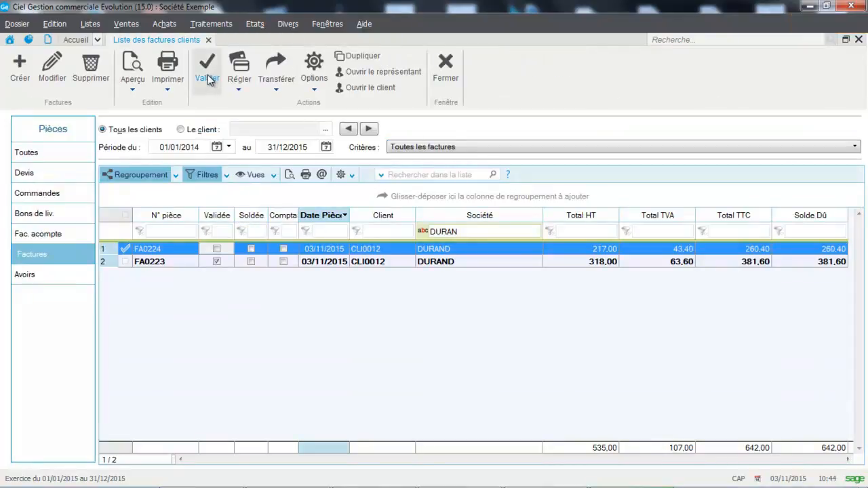
{"action": "left_click", "coordinate": [423, 314]}
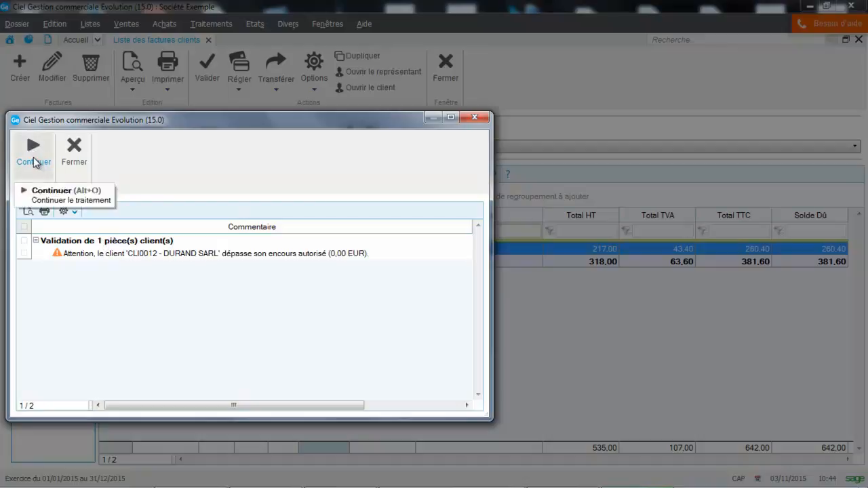
{"action": "left_click", "coordinate": [34, 161]}
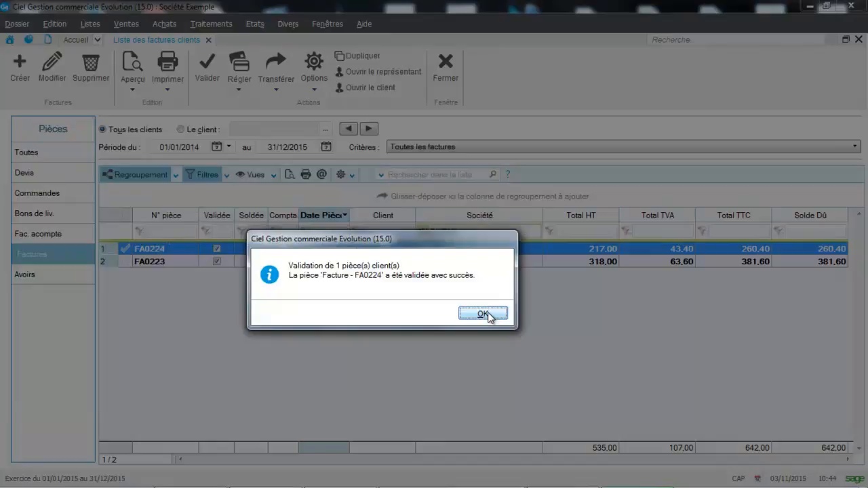
{"action": "left_click", "coordinate": [487, 314]}
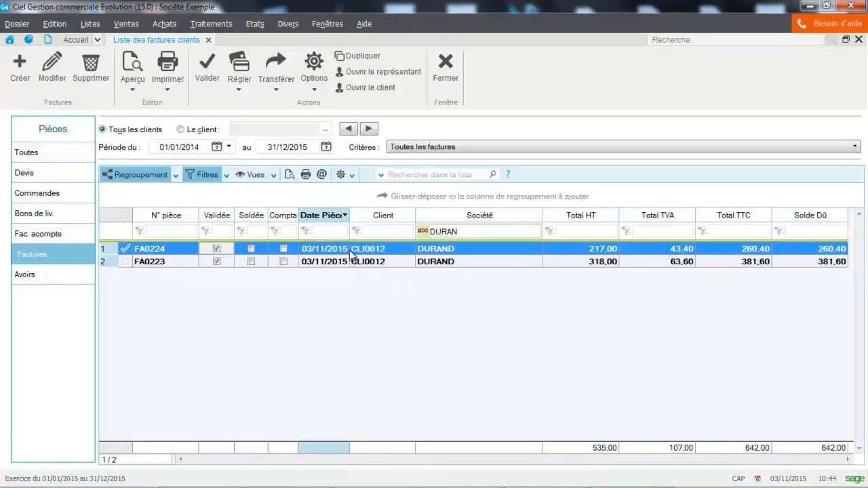
Preview the validated DURAND invoice of 217,00 HT with the Format A4 template, look through its lines and close the preview.
{"action": "left_click", "coordinate": [132, 83]}
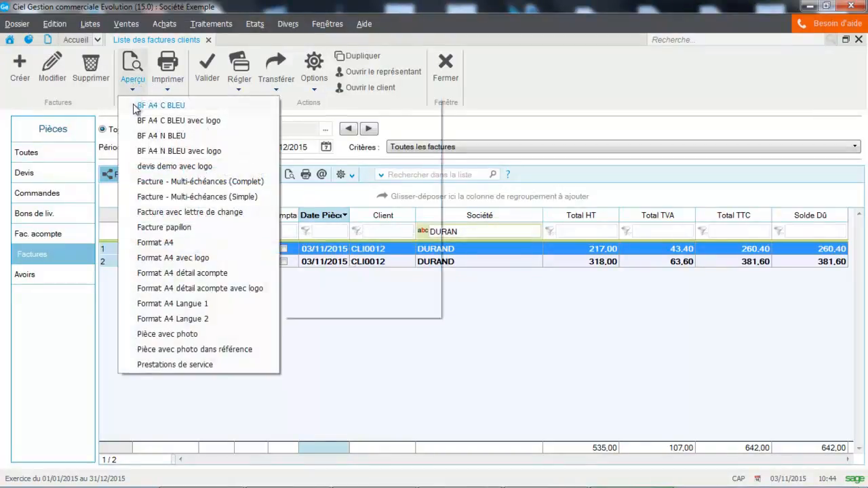
{"action": "left_click", "coordinate": [151, 244]}
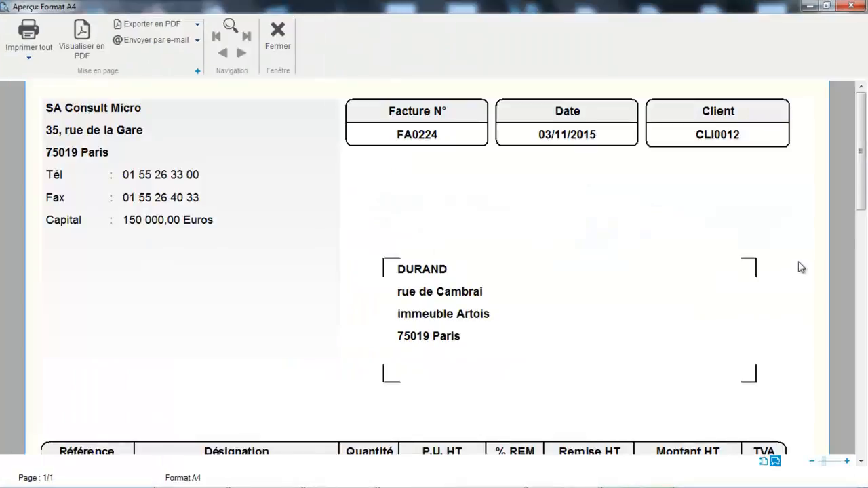
{"action": "scroll", "coordinate": [864, 168], "scroll_direction": "down", "scroll_amount": 5}
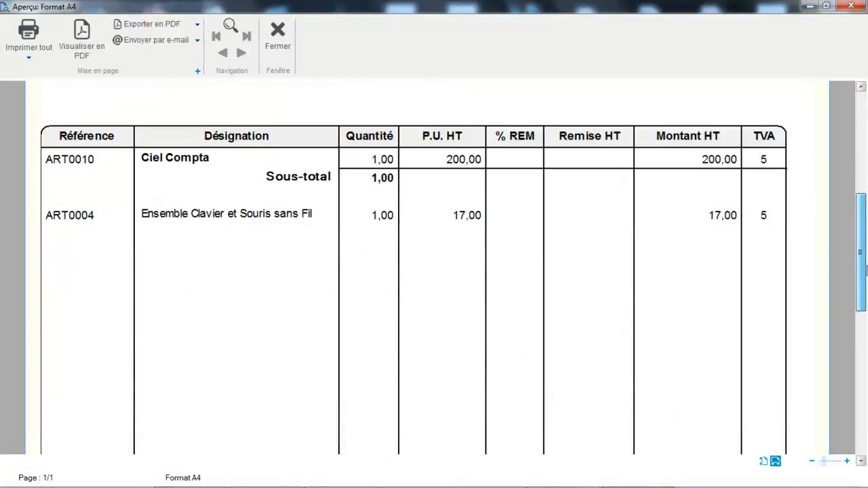
{"action": "scroll", "coordinate": [866, 270], "scroll_direction": "up", "scroll_amount": 5}
{"action": "left_click", "coordinate": [282, 42]}
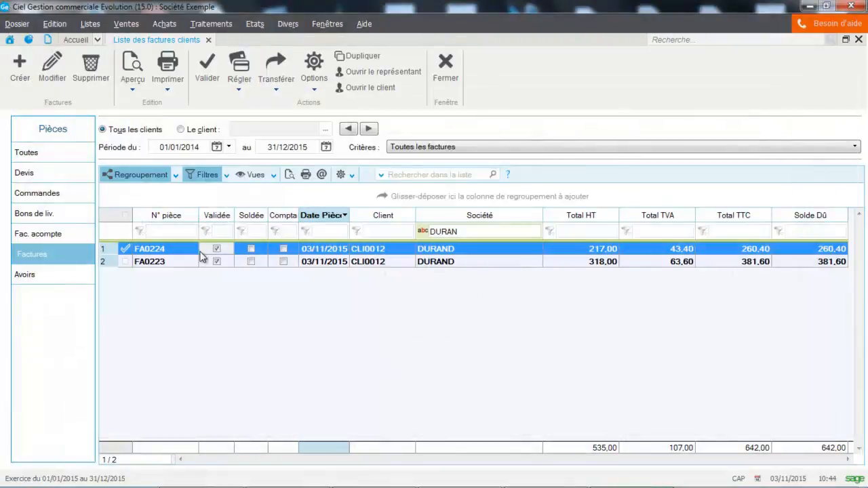